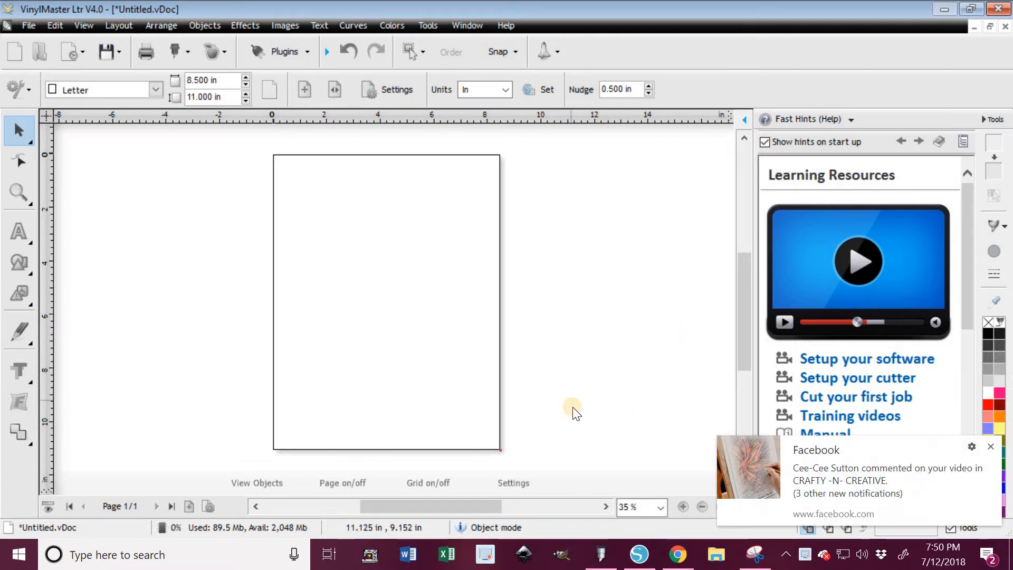
- Dismiss the Facebook notification, switch to Chrome and open google.com
{"action": "left_click", "coordinate": [983, 450]}
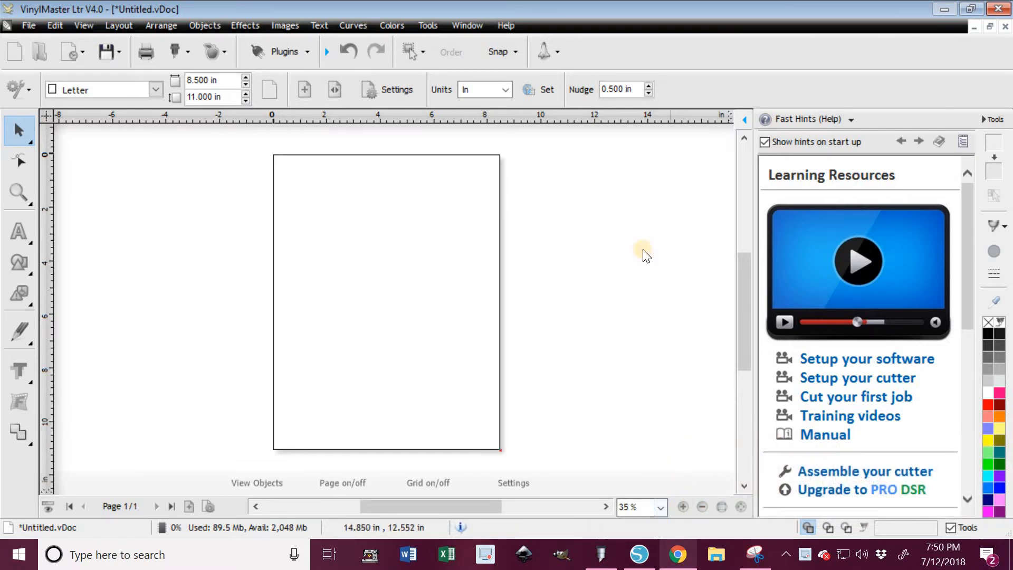
{"action": "key", "text": "alt+Tab"}
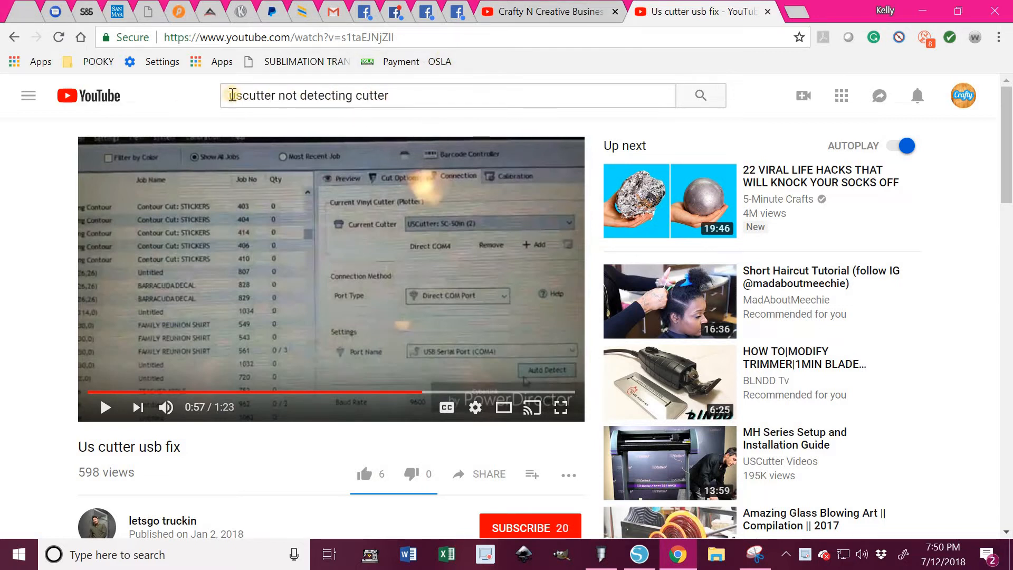
{"action": "left_click", "coordinate": [544, 39]}
{"action": "type", "text": "google.com"}
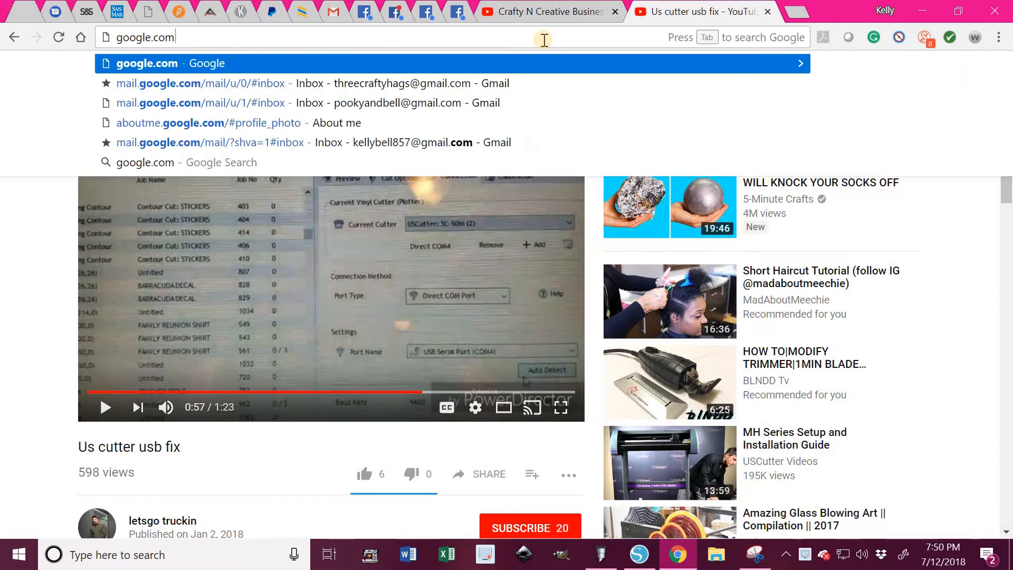
{"action": "key", "text": "Return"}
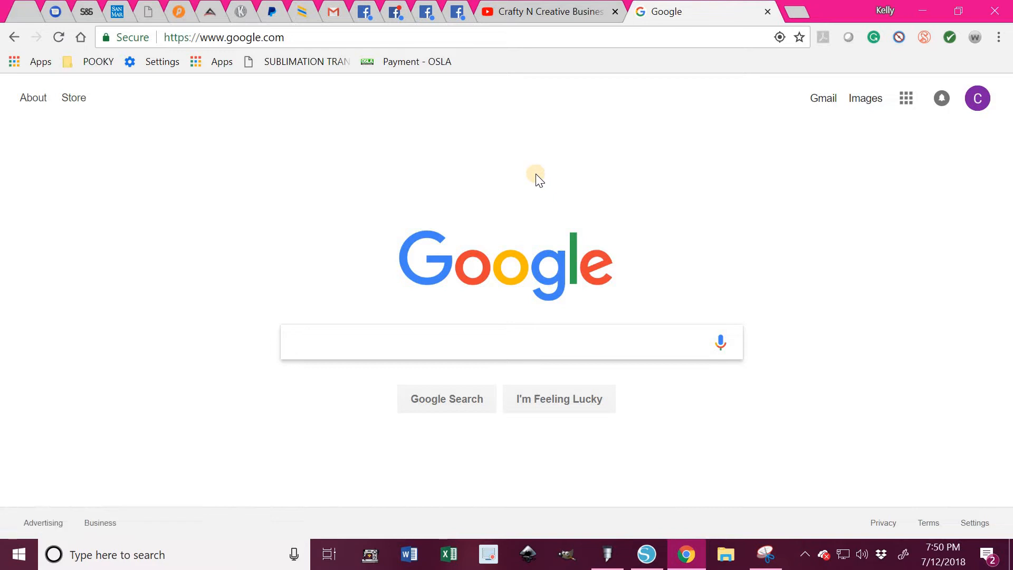
- Search Google for "mermaid clipart" and show the image results
{"action": "type", "text": "ermaid"}
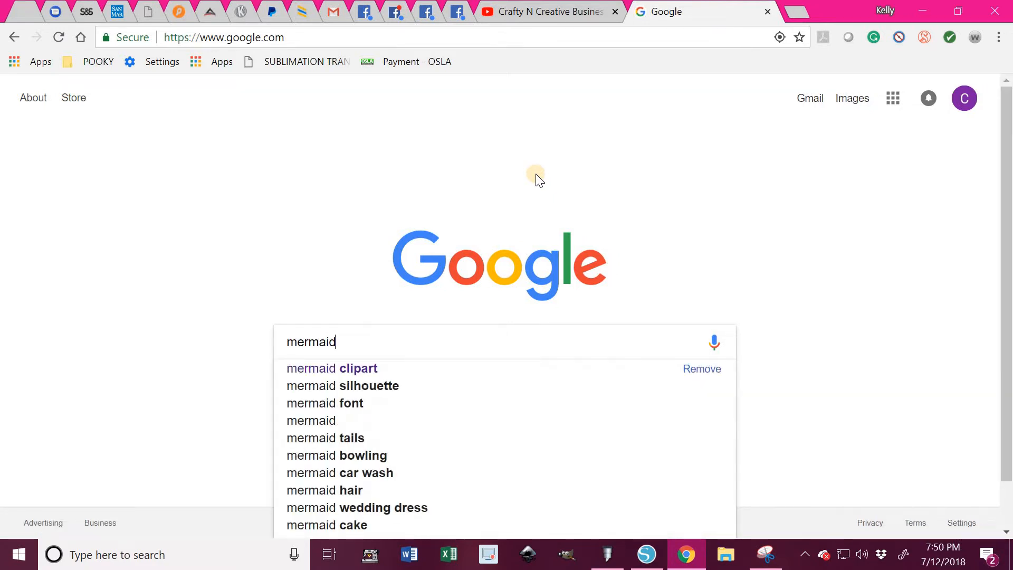
{"action": "type", "text": " clipart"}
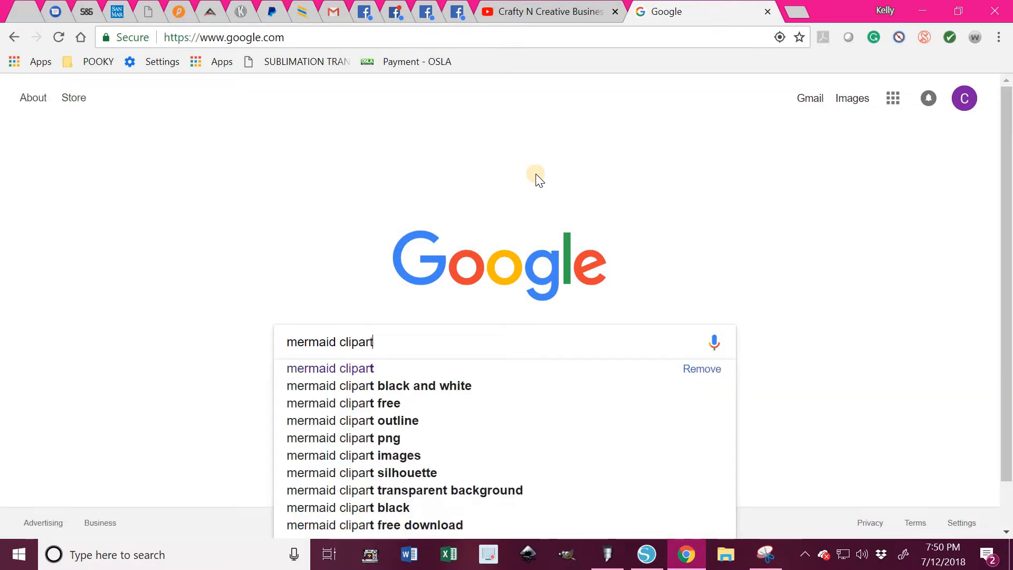
{"action": "key", "text": "Return"}
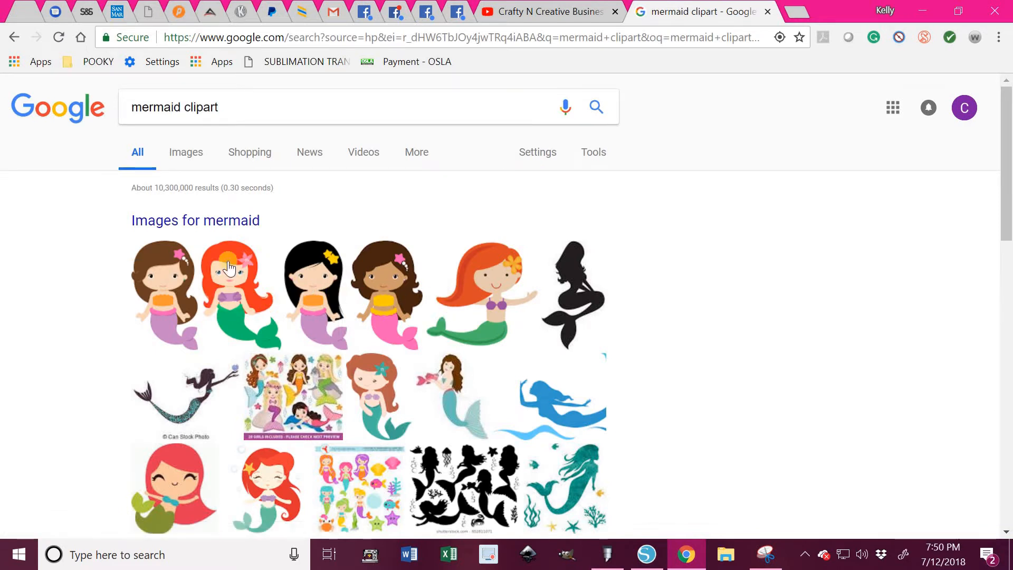
{"action": "left_click", "coordinate": [181, 152]}
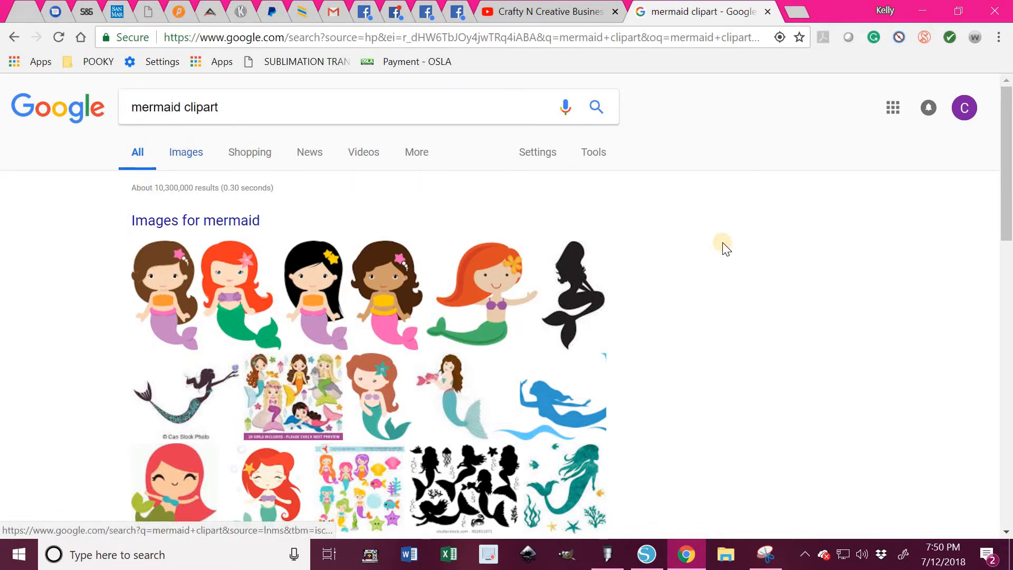
- Filter the mermaid clipart images by color to black and white
{"action": "left_click", "coordinate": [594, 152]}
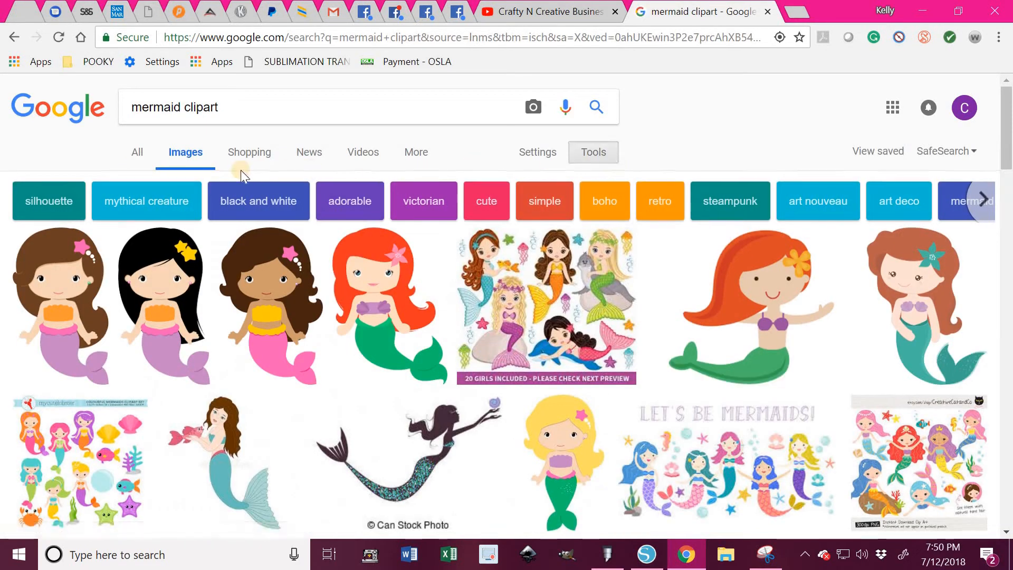
{"action": "left_click", "coordinate": [198, 184]}
{"action": "left_click", "coordinate": [208, 251]}
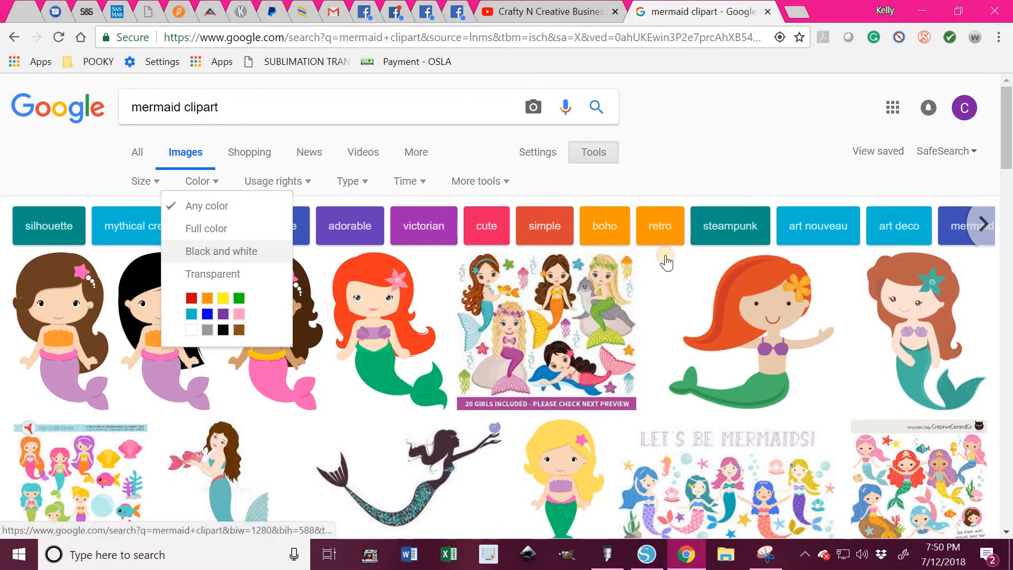
{"action": "scroll", "coordinate": [640, 301], "scroll_direction": "down", "scroll_amount": 3}
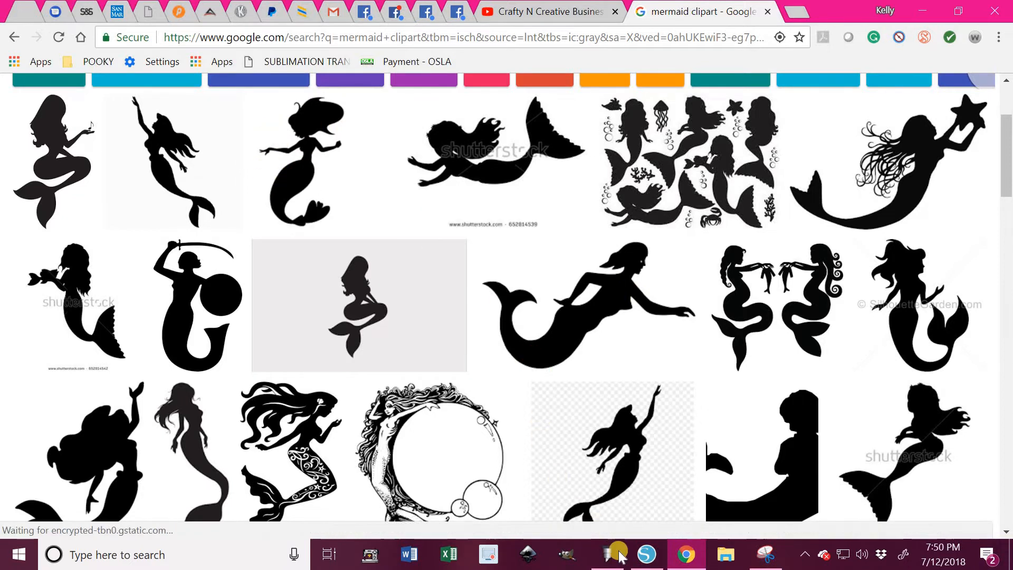
- Try to capture the mermaid silhouette with outstretched arms using Snipping Tool
{"action": "left_click", "coordinate": [770, 560]}
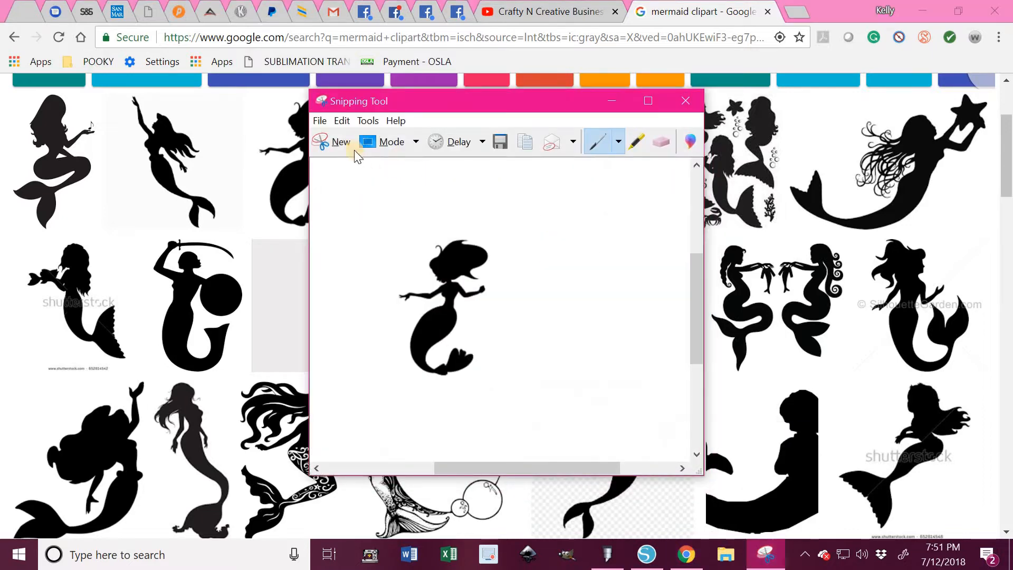
{"action": "left_click", "coordinate": [327, 142]}
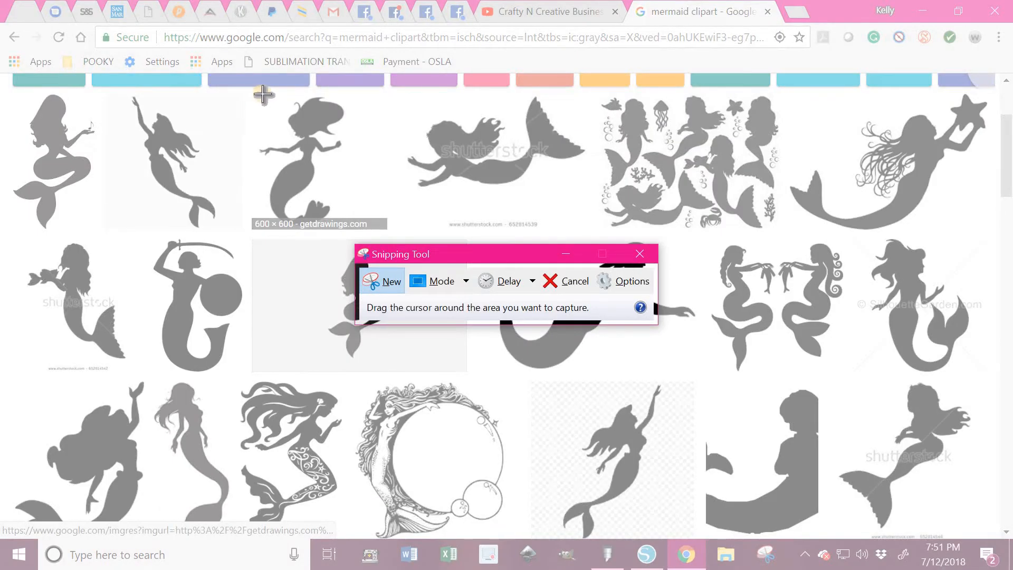
{"action": "left_click_drag", "start_coordinate": [256, 93], "coordinate": [345, 219]}
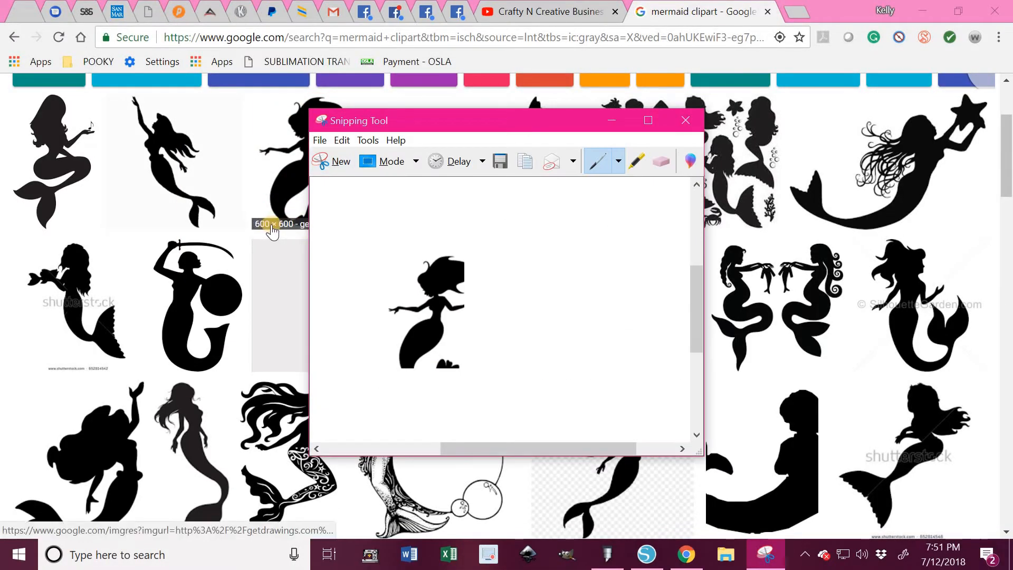
- Take a new, wider snip around the whole mermaid with outstretched arms and copy it
{"action": "left_click", "coordinate": [330, 165]}
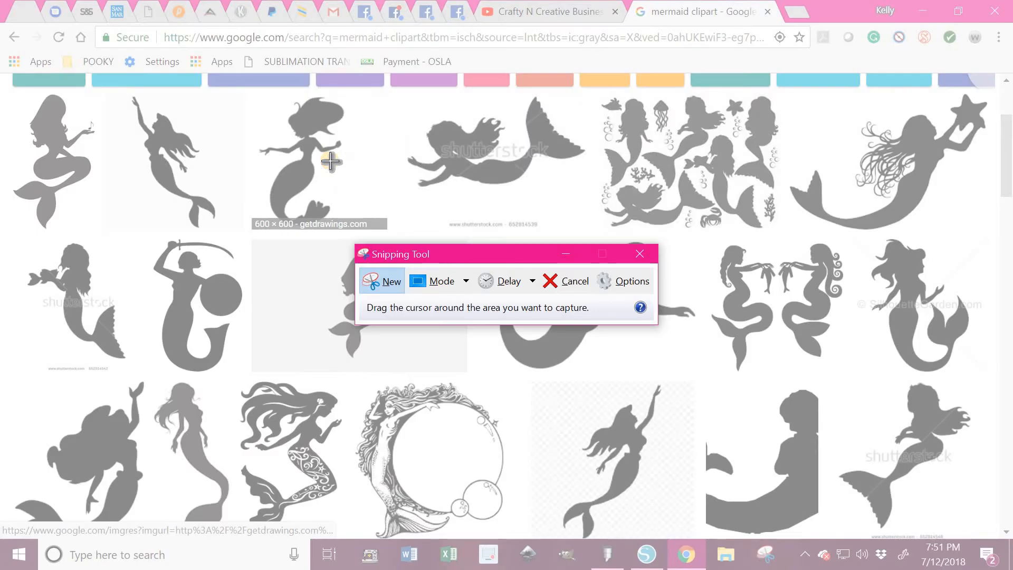
{"action": "left_click", "coordinate": [377, 284]}
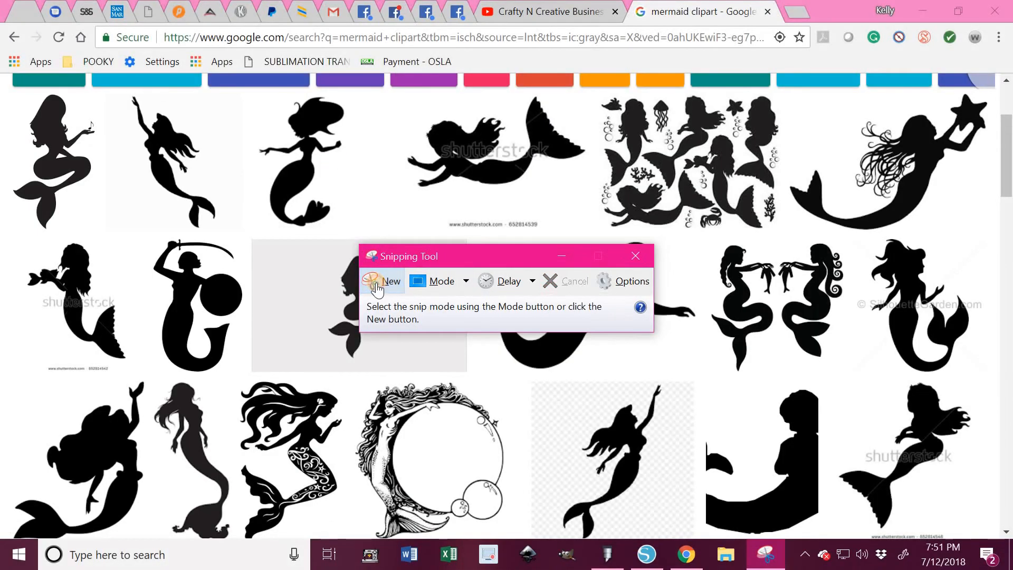
{"action": "left_click", "coordinate": [377, 283]}
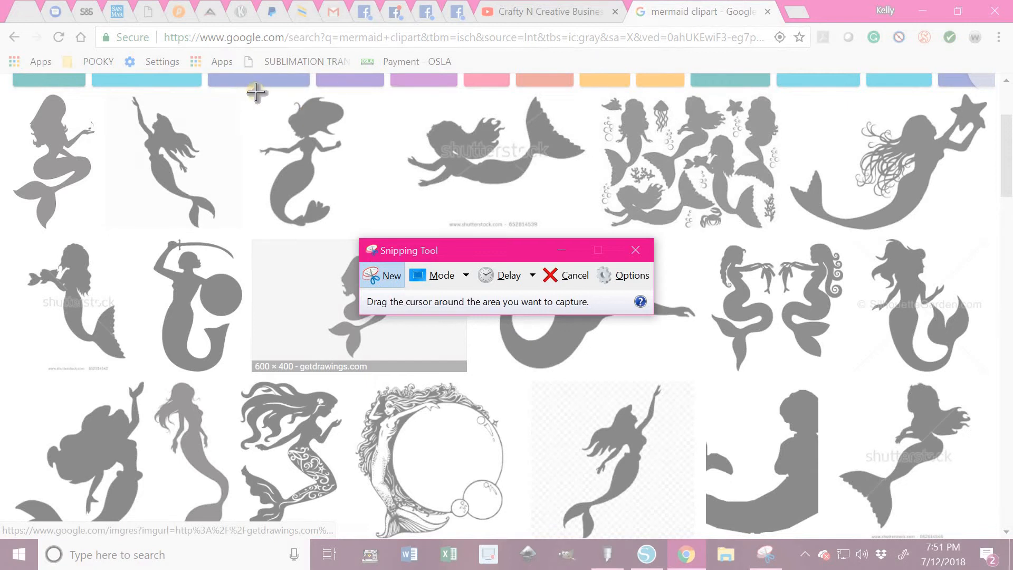
{"action": "left_click_drag", "start_coordinate": [237, 91], "coordinate": [372, 229]}
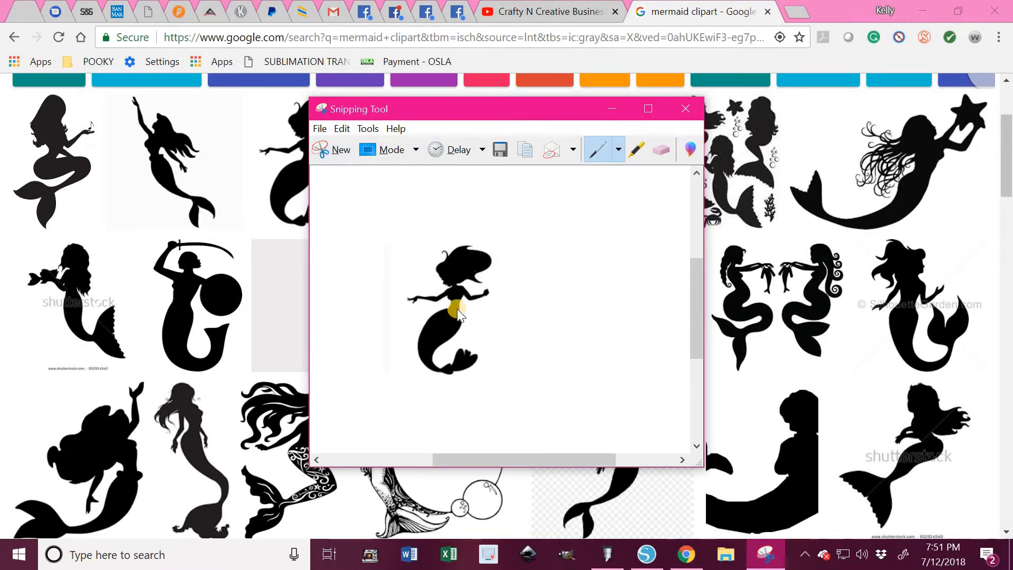
{"action": "right_click", "coordinate": [475, 272]}
{"action": "left_click", "coordinate": [419, 294]}
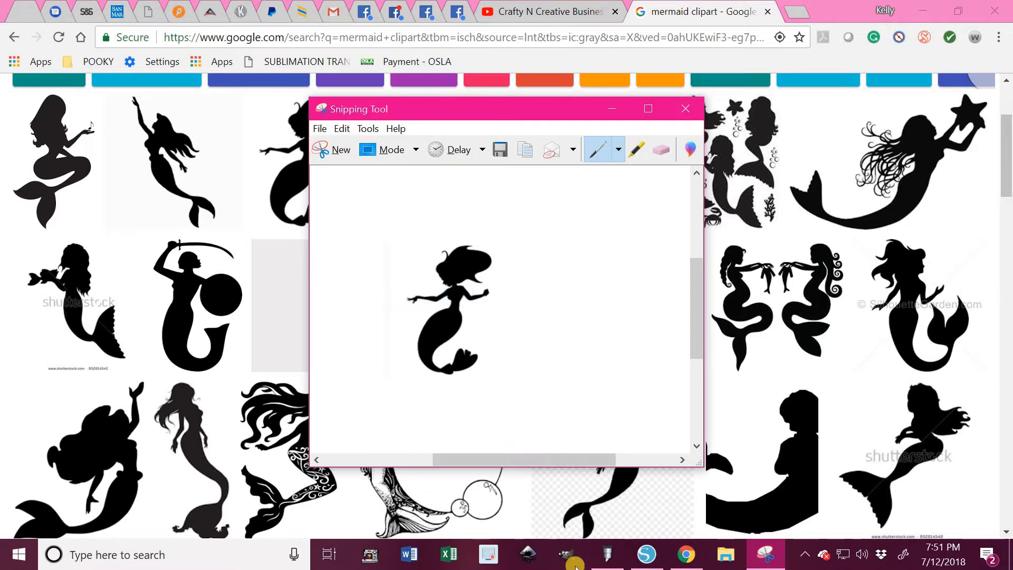
- Switch to VinylMaster and paste the snipped mermaid outside the page, beside its left edge
{"action": "left_click", "coordinate": [608, 554]}
{"action": "right_click", "coordinate": [234, 207]}
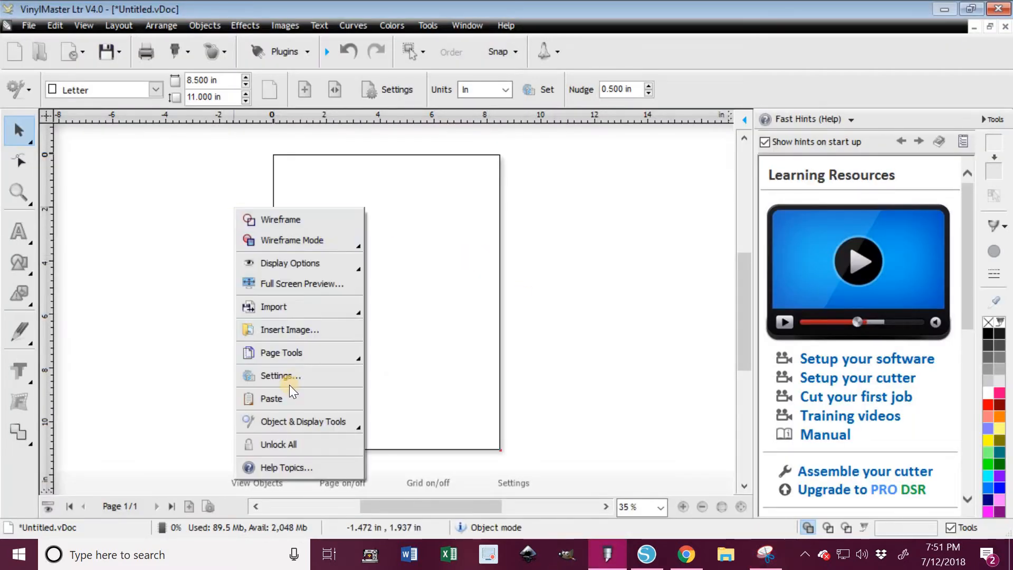
{"action": "left_click", "coordinate": [283, 399]}
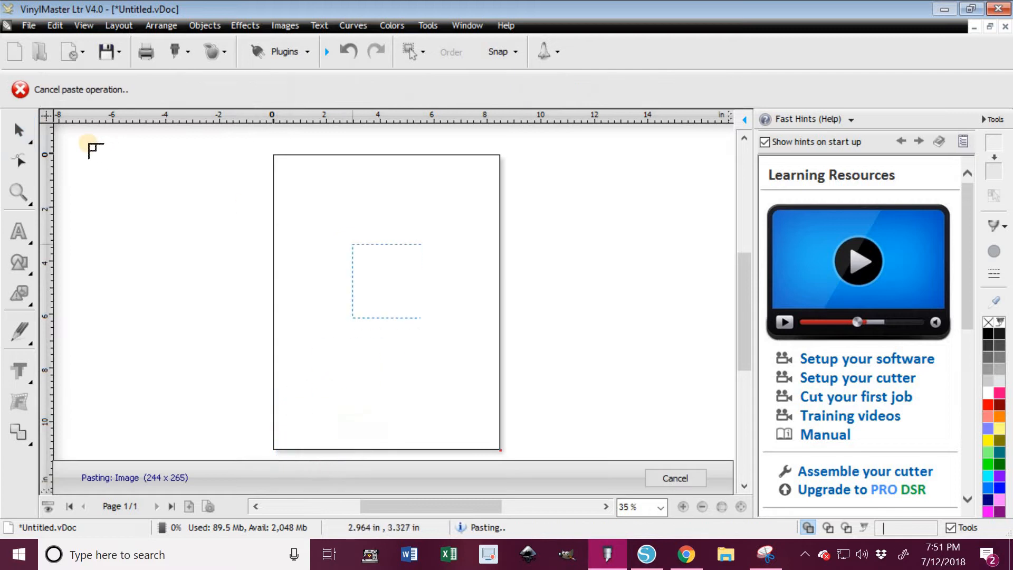
{"action": "left_click", "coordinate": [158, 170]}
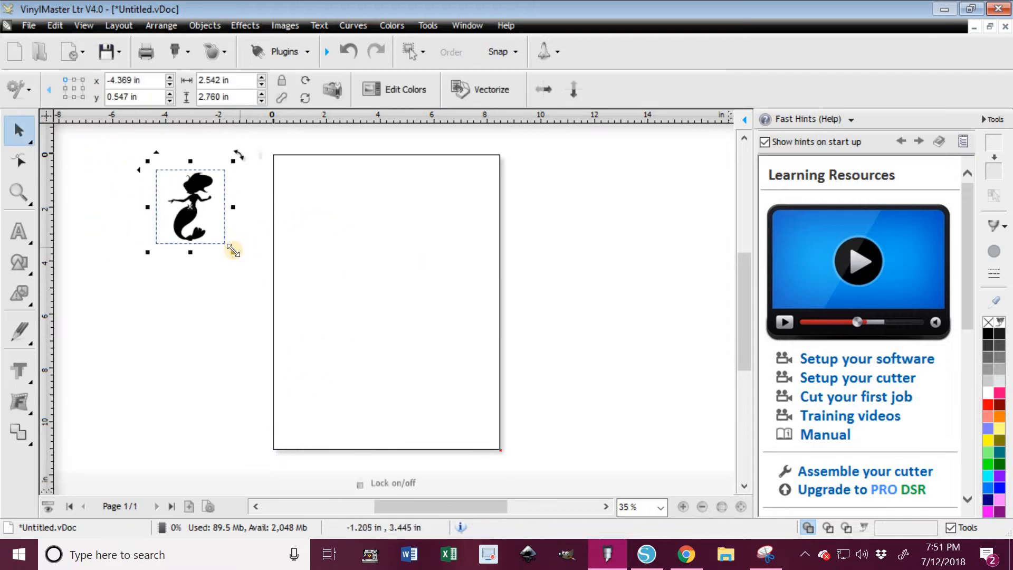
- Enlarge the pasted mermaid snip to about 7.93 by 8.62 in and delete it from the workspace
{"action": "left_click_drag", "start_coordinate": [233, 251], "coordinate": [358, 408]}
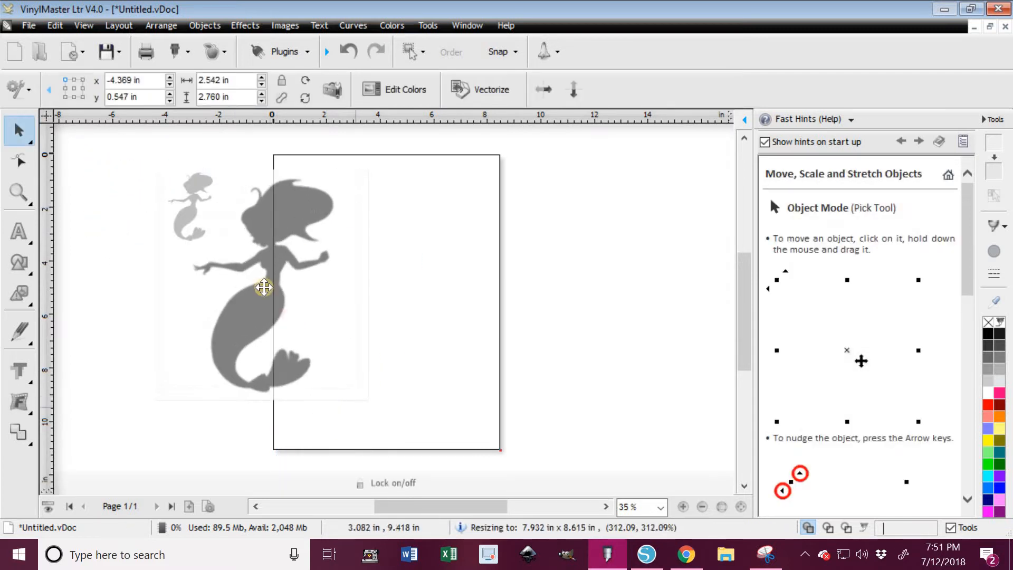
{"action": "left_click_drag", "start_coordinate": [260, 325], "coordinate": [219, 327]}
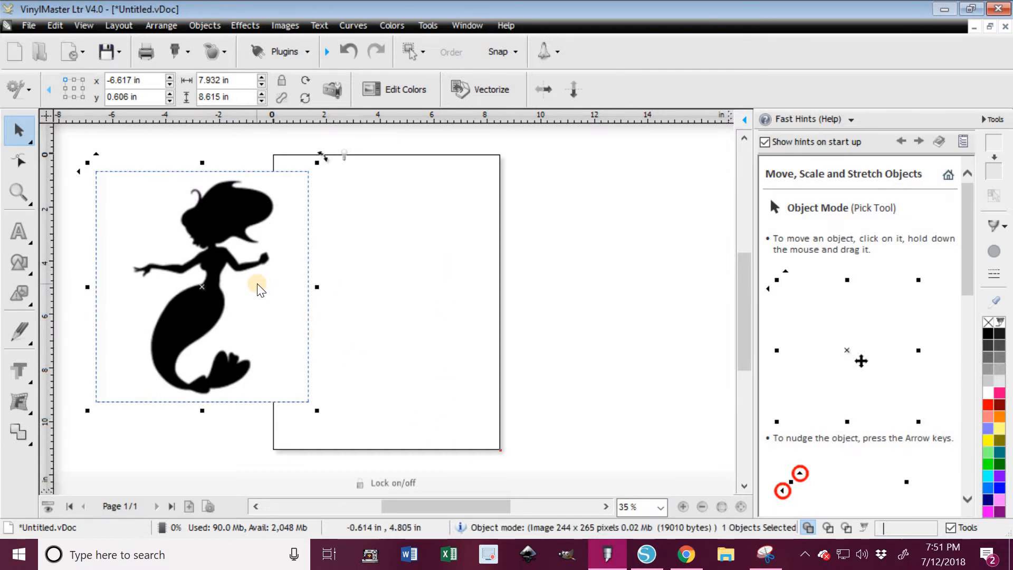
{"action": "key", "text": "Delete"}
- Switch back to Chrome and copy the mermaid image with outstretched arms directly from the search results
{"action": "left_click", "coordinate": [688, 555]}
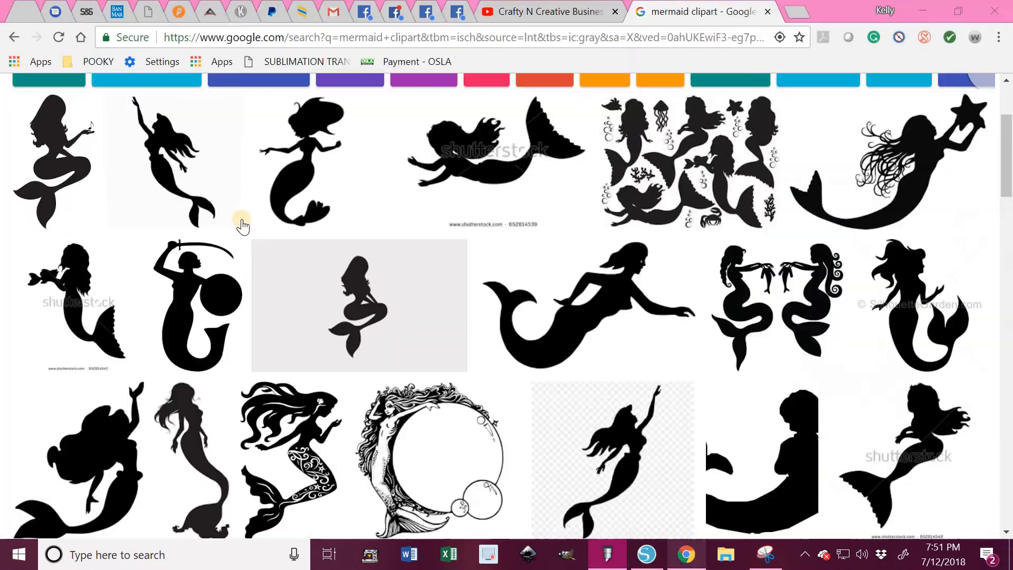
{"action": "right_click", "coordinate": [342, 328]}
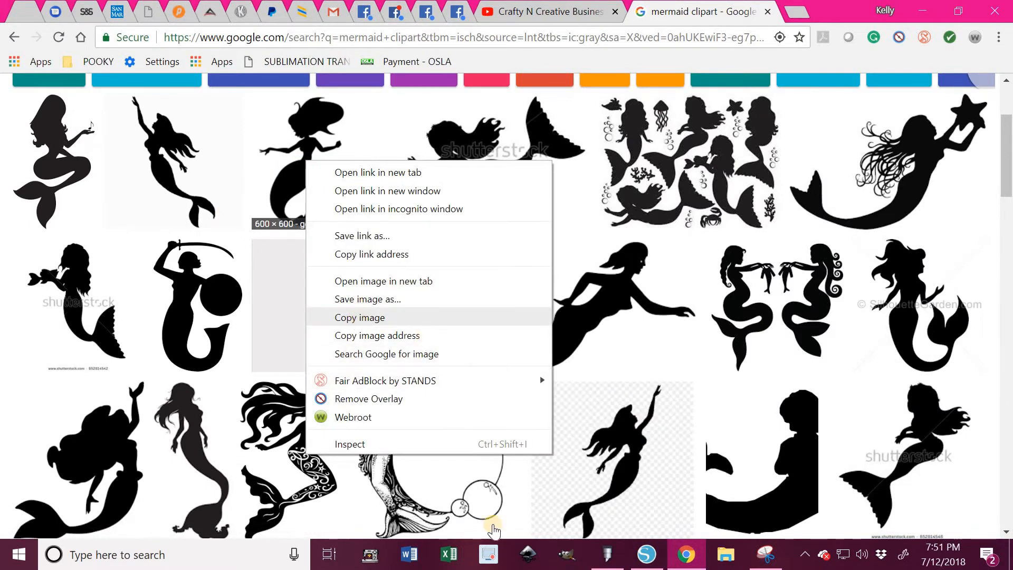
{"action": "left_click", "coordinate": [348, 318]}
- Switch to VinylMaster and paste the copied mermaid image onto the upper middle of the page
{"action": "left_click", "coordinate": [608, 555]}
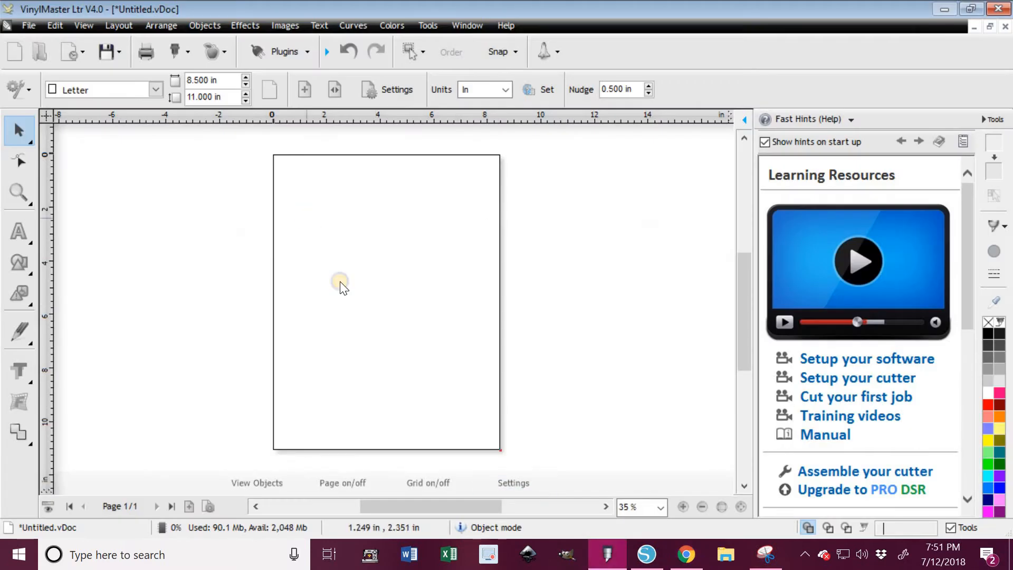
{"action": "right_click", "coordinate": [341, 284]}
{"action": "left_click", "coordinate": [351, 408]}
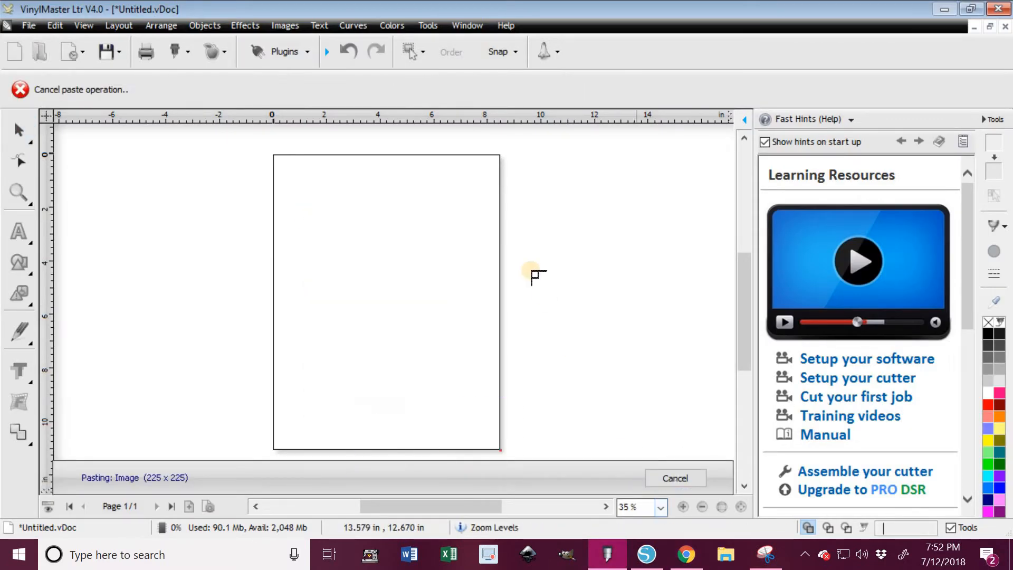
{"action": "left_click", "coordinate": [355, 237]}
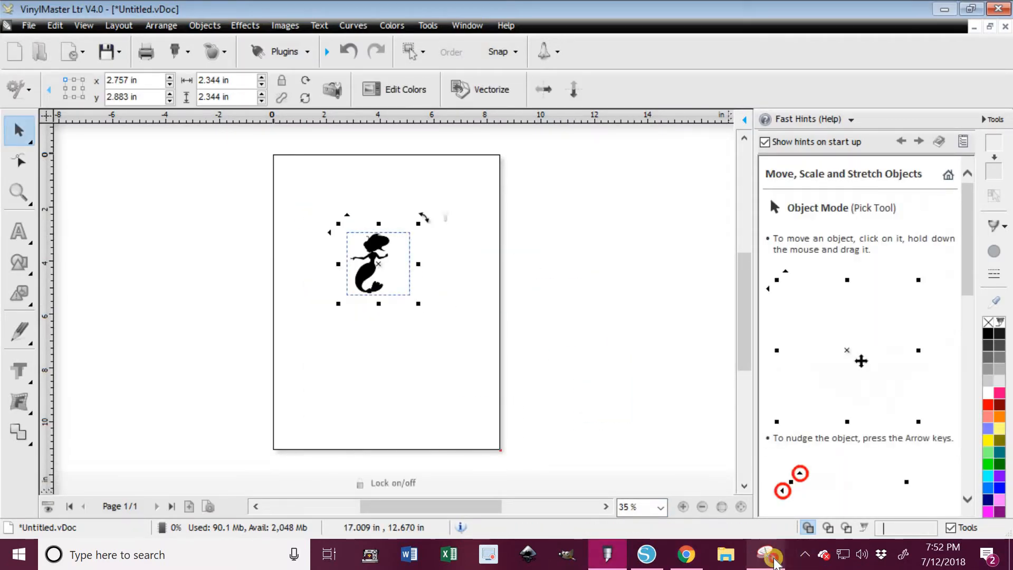
{"action": "left_click", "coordinate": [769, 556]}
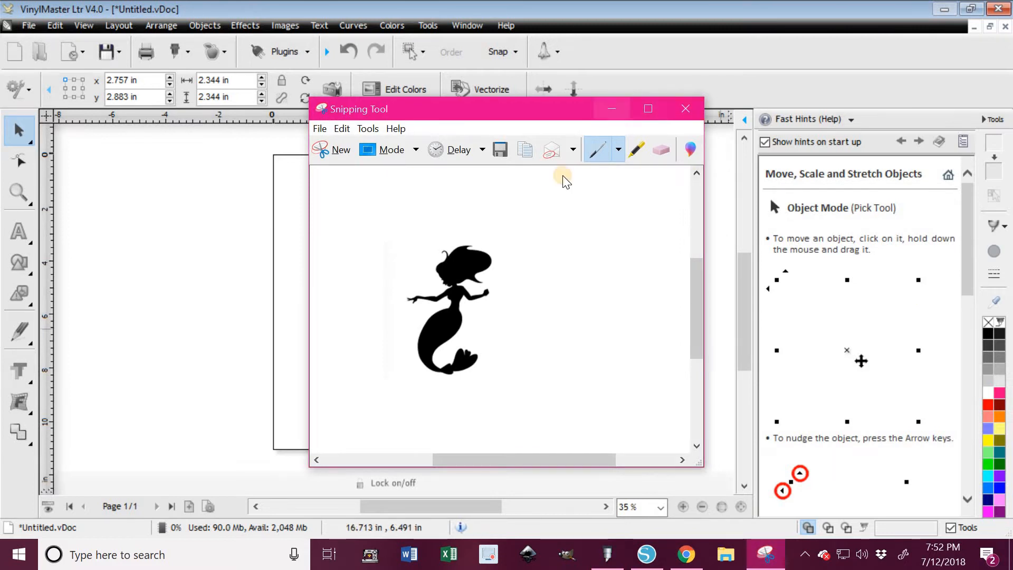
{"action": "key", "text": "alt+Tab"}
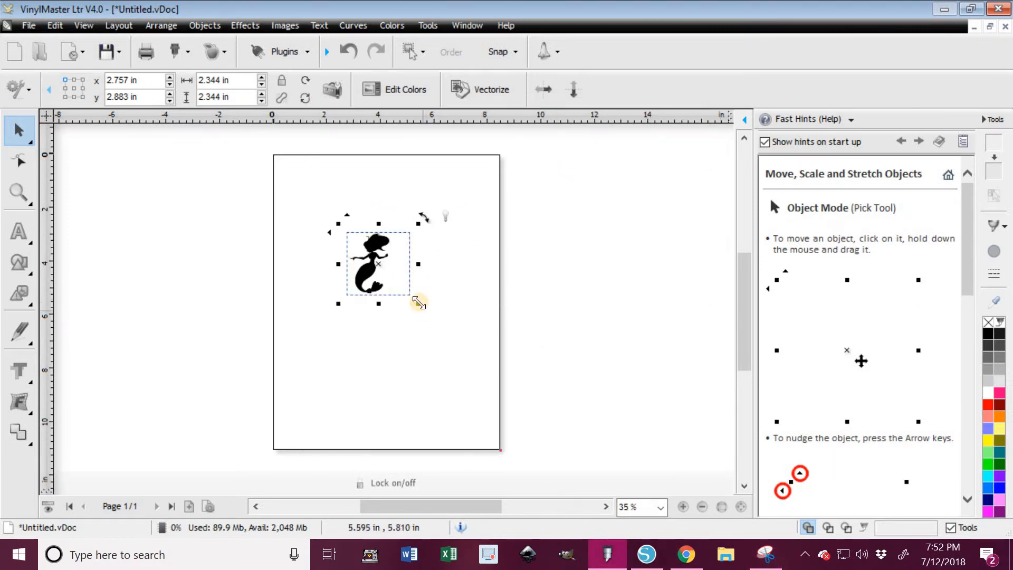
- Enlarge the mermaid image to about 6.37 in square and move it to about 0.78 in from the page's left and top edges
{"action": "left_click_drag", "start_coordinate": [482, 408], "coordinate": [457, 408]}
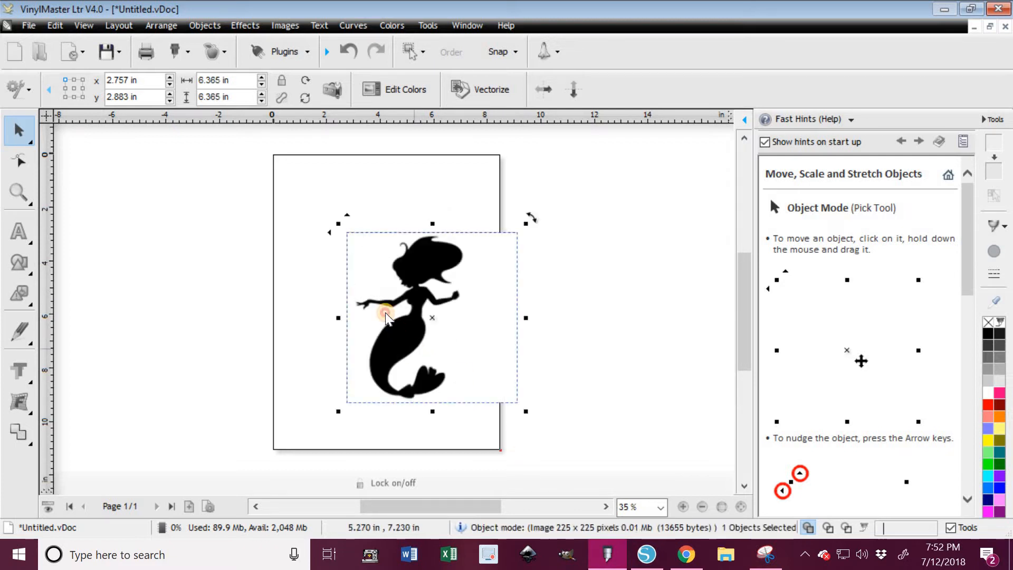
{"action": "left_click_drag", "start_coordinate": [401, 348], "coordinate": [380, 290]}
{"action": "left_click_drag", "start_coordinate": [373, 214], "coordinate": [351, 196]}
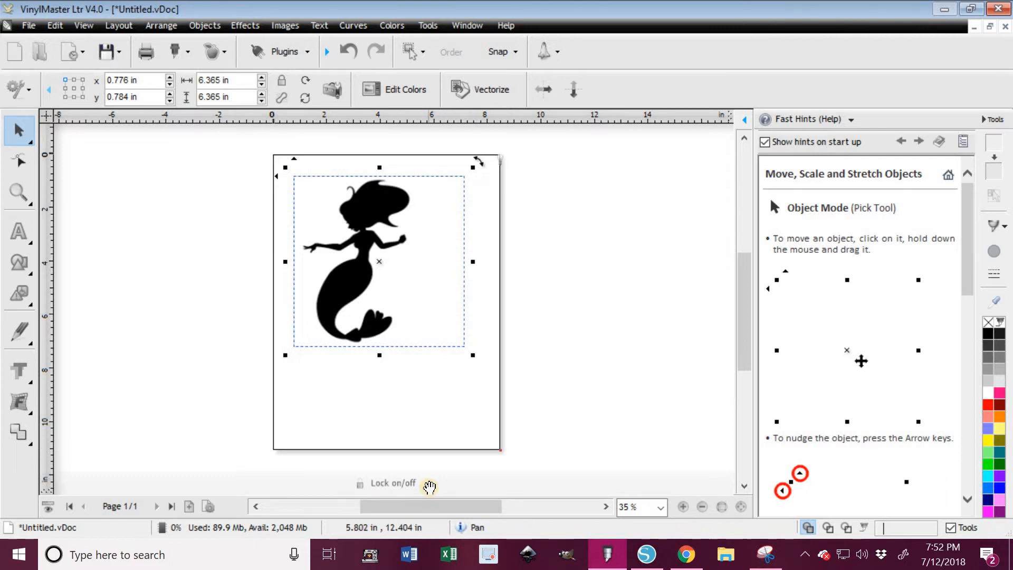
- Open the mermaid image in the Vectorizer and trace it with smoothing and corners both at 1.00
{"action": "left_click", "coordinate": [395, 208]}
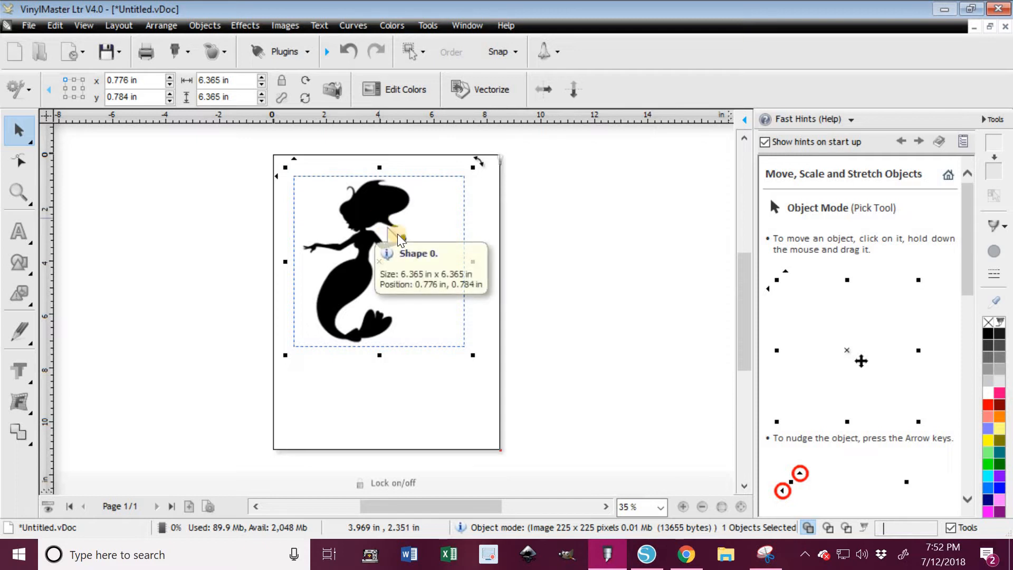
{"action": "left_click", "coordinate": [500, 91]}
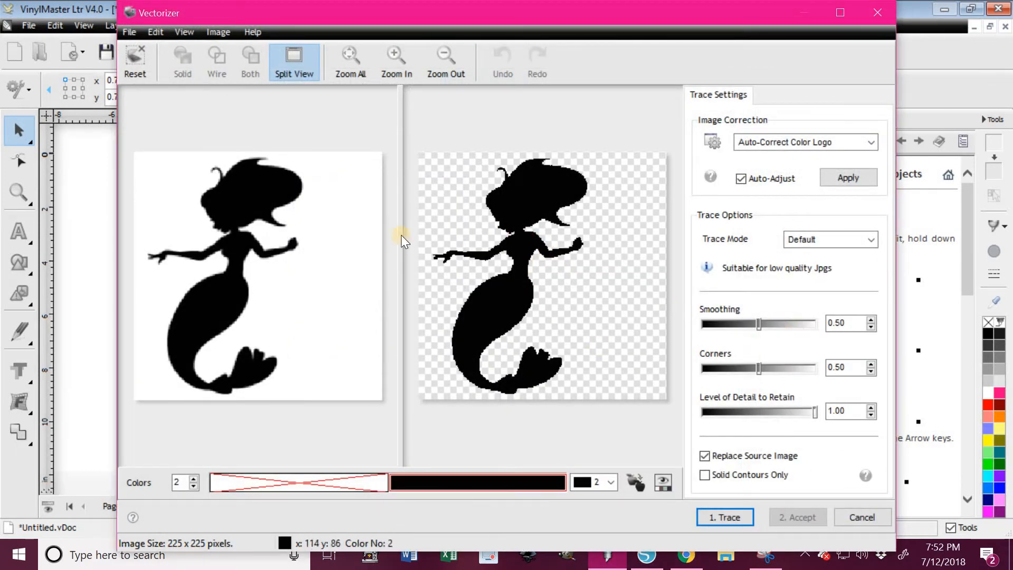
{"action": "left_click_drag", "start_coordinate": [759, 327], "coordinate": [818, 328]}
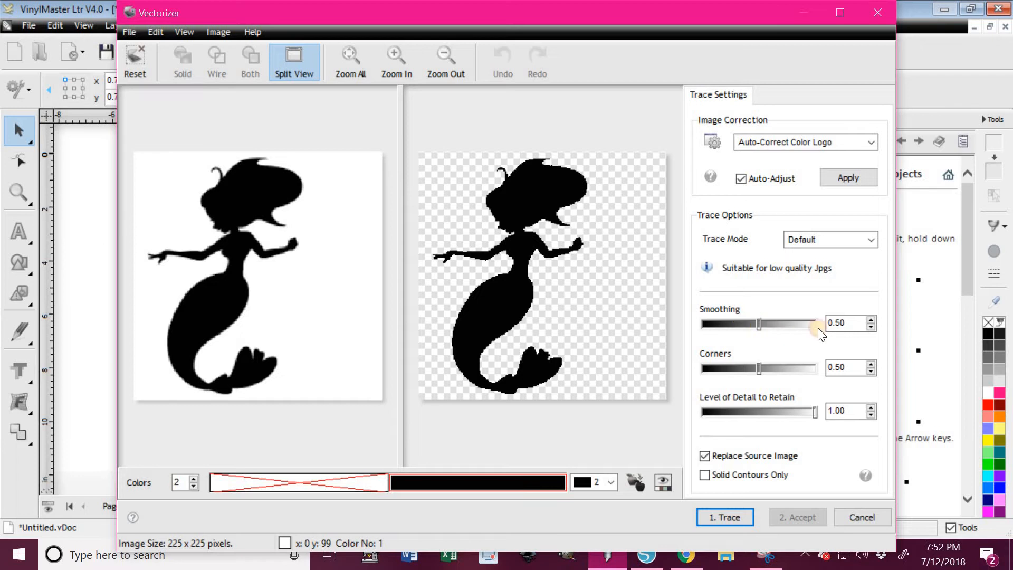
{"action": "left_click_drag", "start_coordinate": [754, 366], "coordinate": [837, 369]}
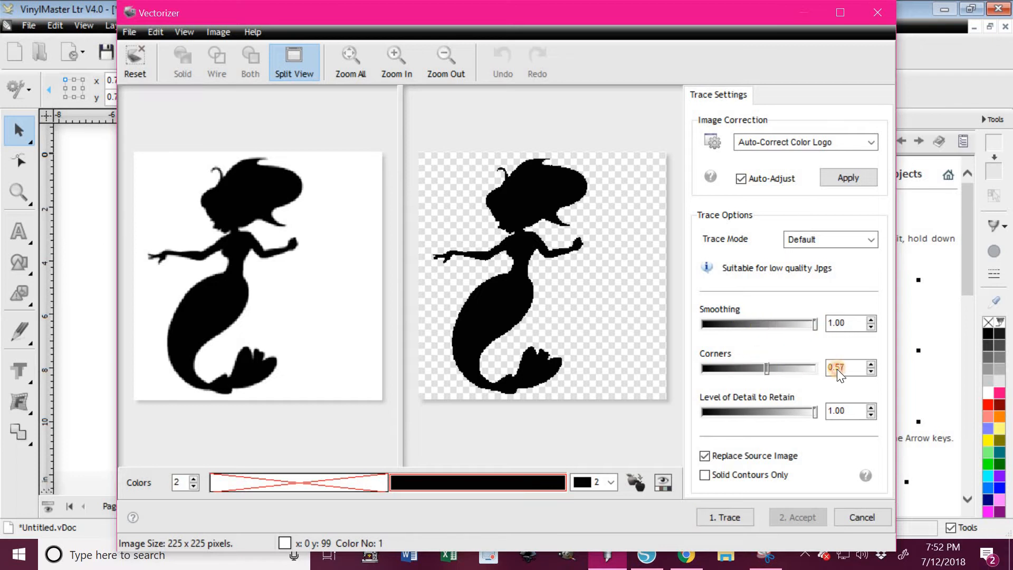
{"action": "left_click", "coordinate": [720, 515]}
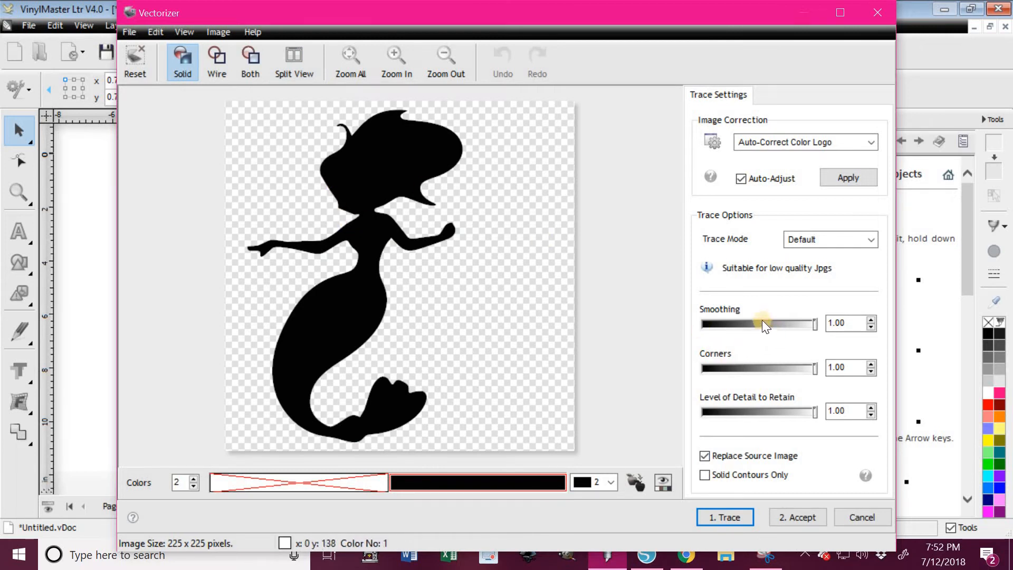
- Retrace the mermaid with smoothing 0.54 and corners 0.55, and accept the vector result
{"action": "left_click", "coordinate": [763, 324]}
{"action": "left_click", "coordinate": [764, 369]}
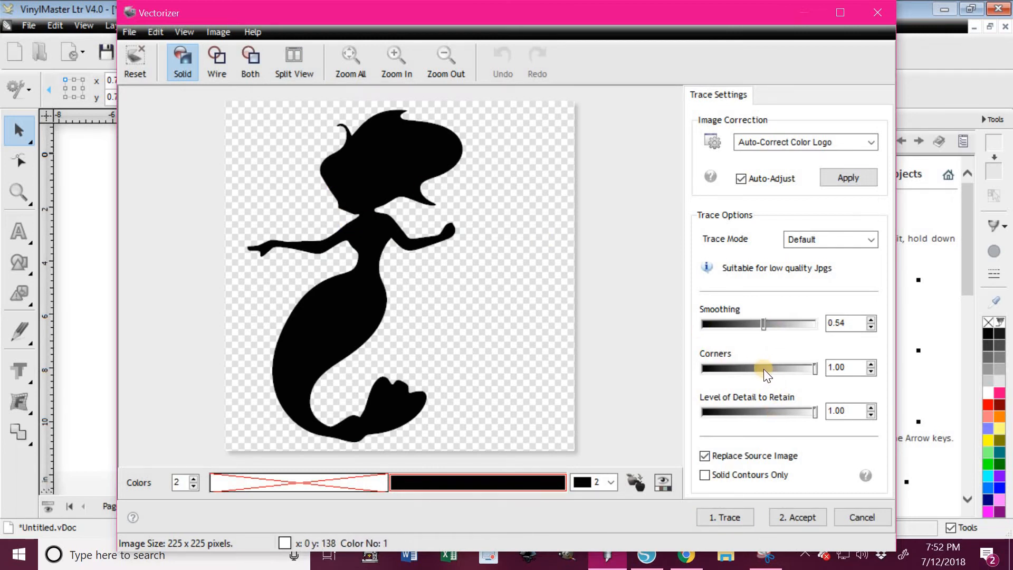
{"action": "left_click", "coordinate": [728, 517]}
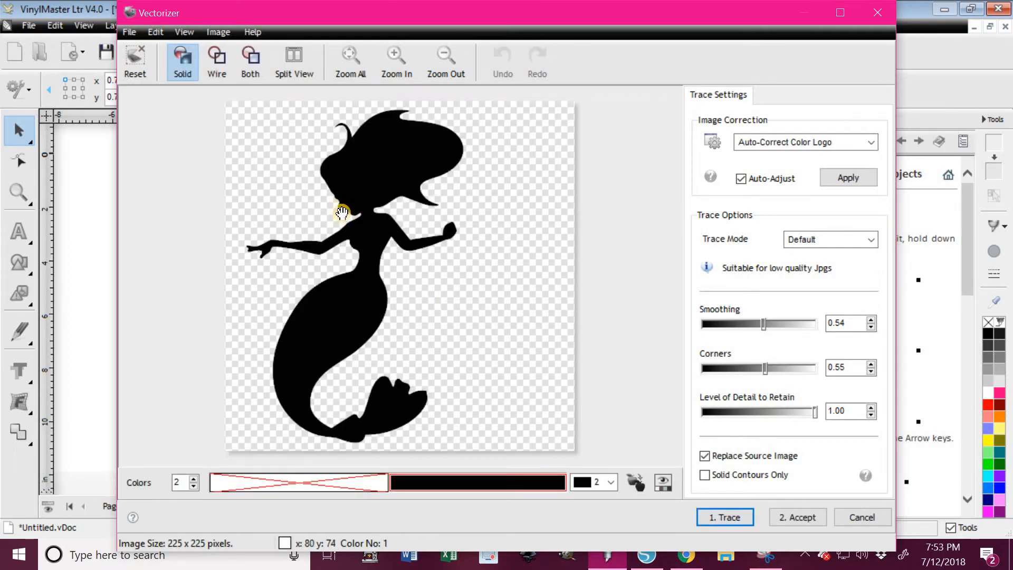
{"action": "left_click", "coordinate": [798, 515]}
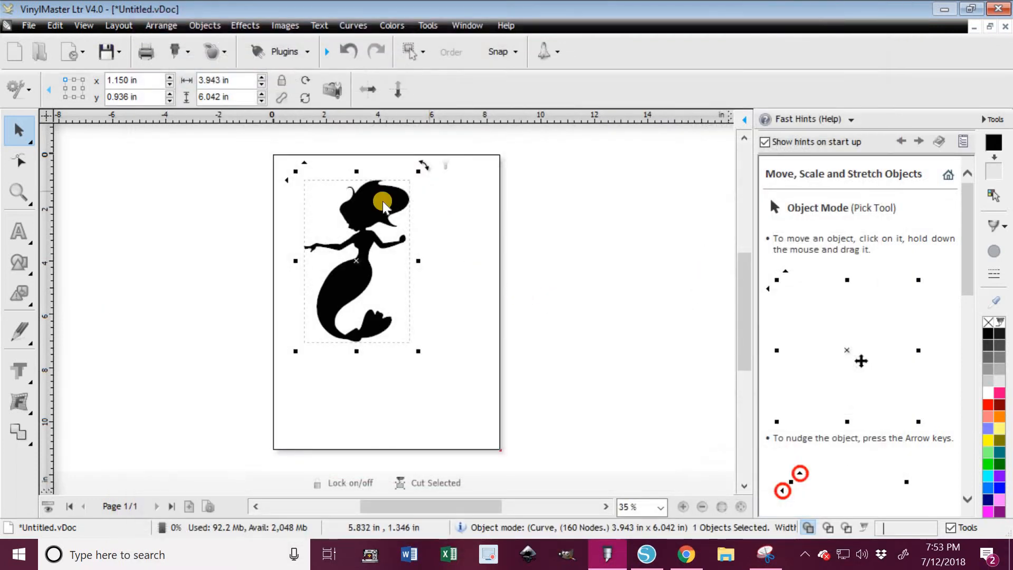
- Move the vector mermaid to about x 1.62 in, y 0.82 in and set its width to 1.5 in
{"action": "left_click_drag", "start_coordinate": [412, 206], "coordinate": [424, 203]}
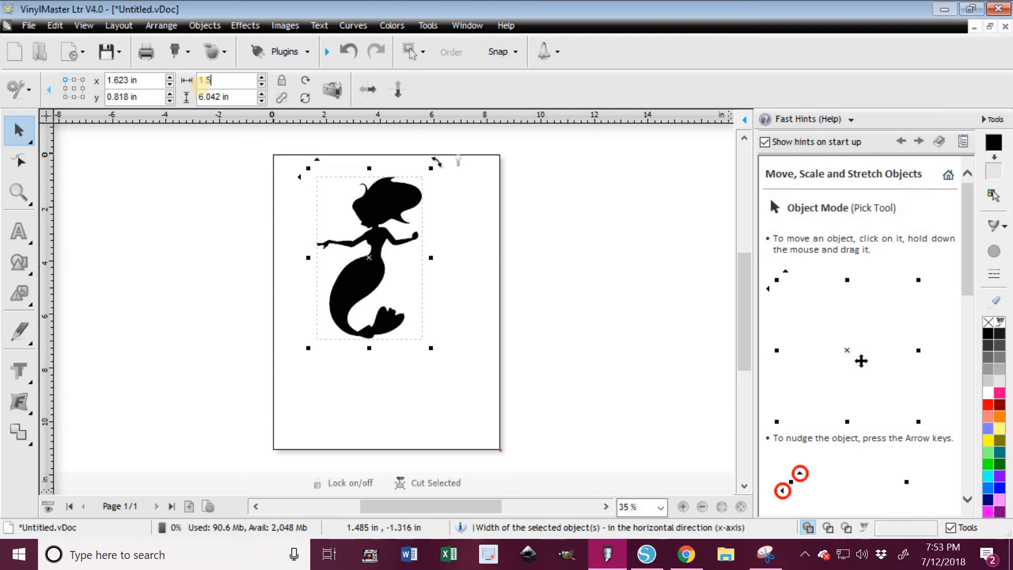
{"action": "key", "text": "Tab"}
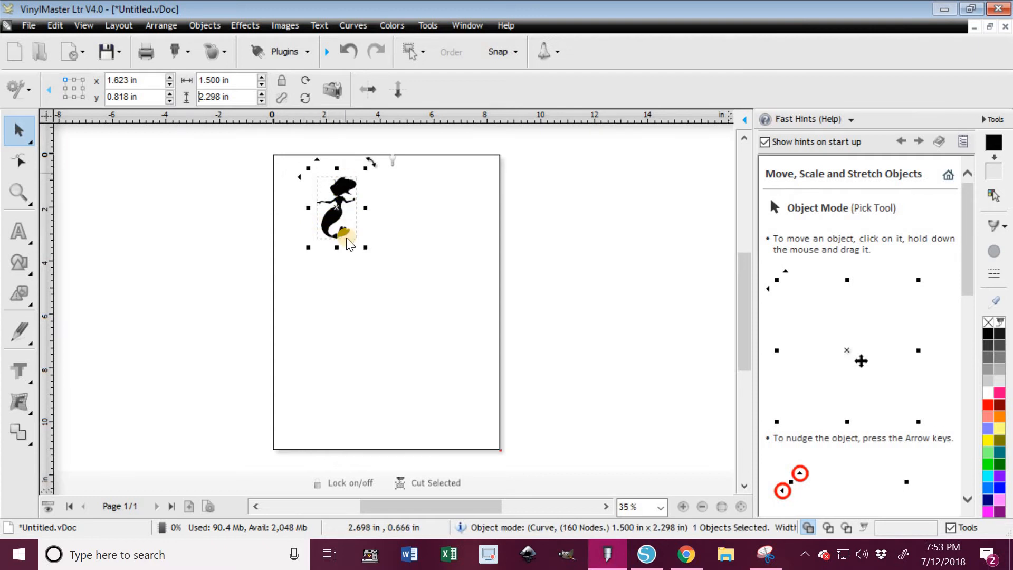
{"action": "left_click", "coordinate": [221, 97]}
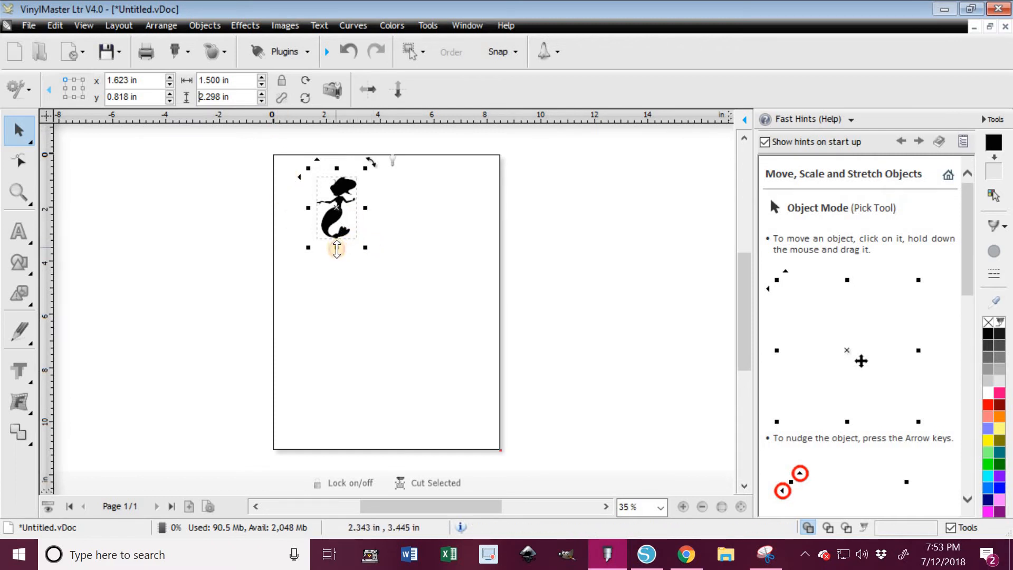
- Stretch the mermaid taller and set its exact size to 1.5 in wide by 3 in high
{"action": "left_click_drag", "start_coordinate": [336, 248], "coordinate": [338, 272]}
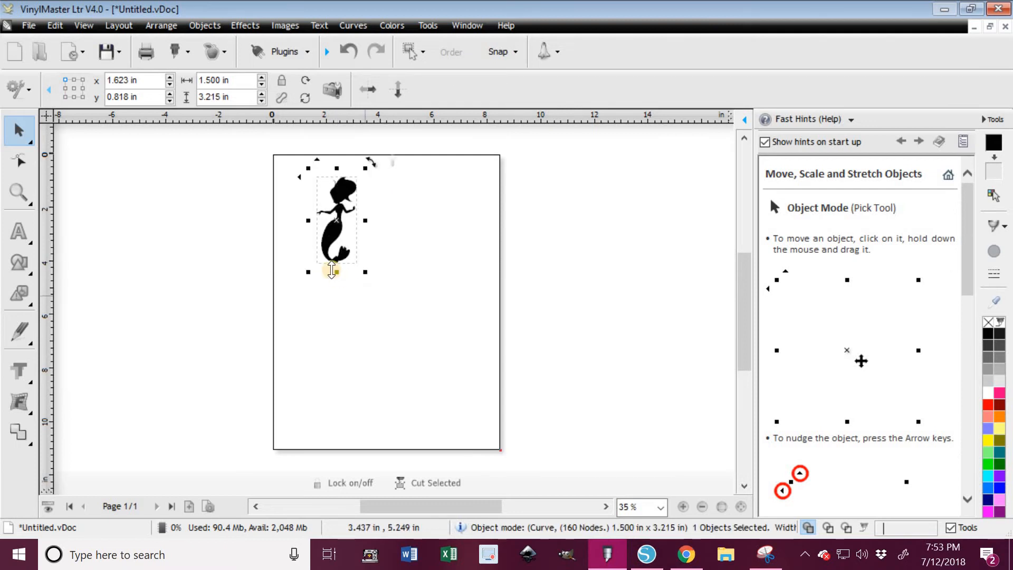
{"action": "left_click", "coordinate": [238, 96]}
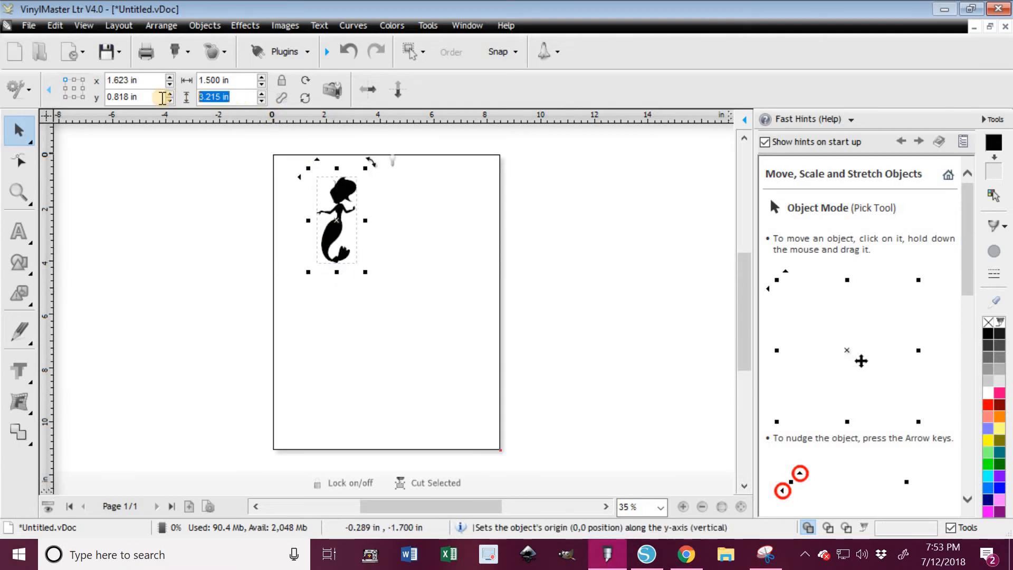
{"action": "type", "text": "3"}
{"action": "key", "text": "Return"}
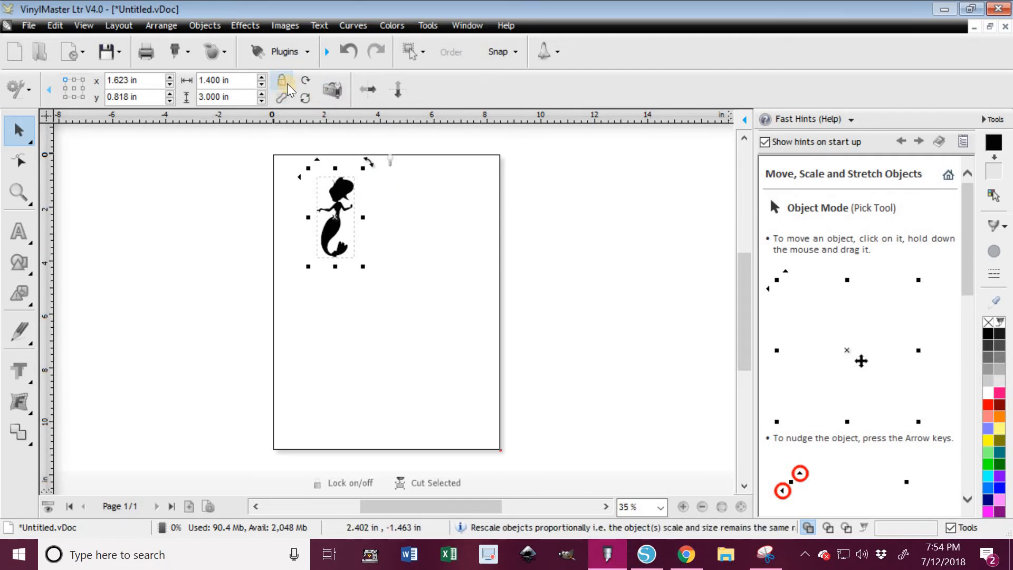
{"action": "left_click_drag", "start_coordinate": [233, 80], "coordinate": [194, 85]}
{"action": "type", "text": "1.5"}
{"action": "key", "text": "Tab"}
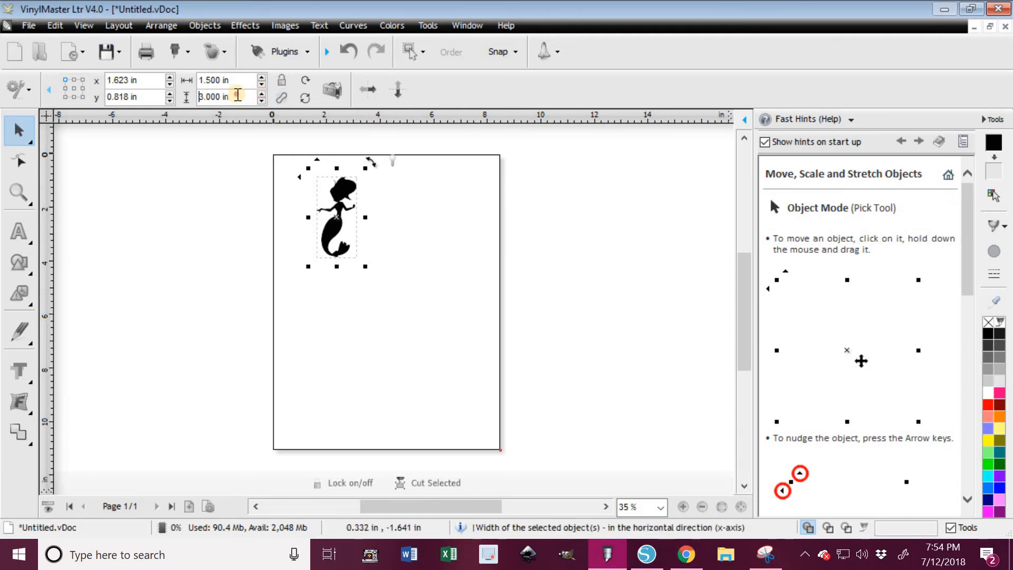
- Try a height of 18 in on the mermaid and restore its height to 3 in
{"action": "left_click_drag", "start_coordinate": [237, 96], "coordinate": [205, 97]}
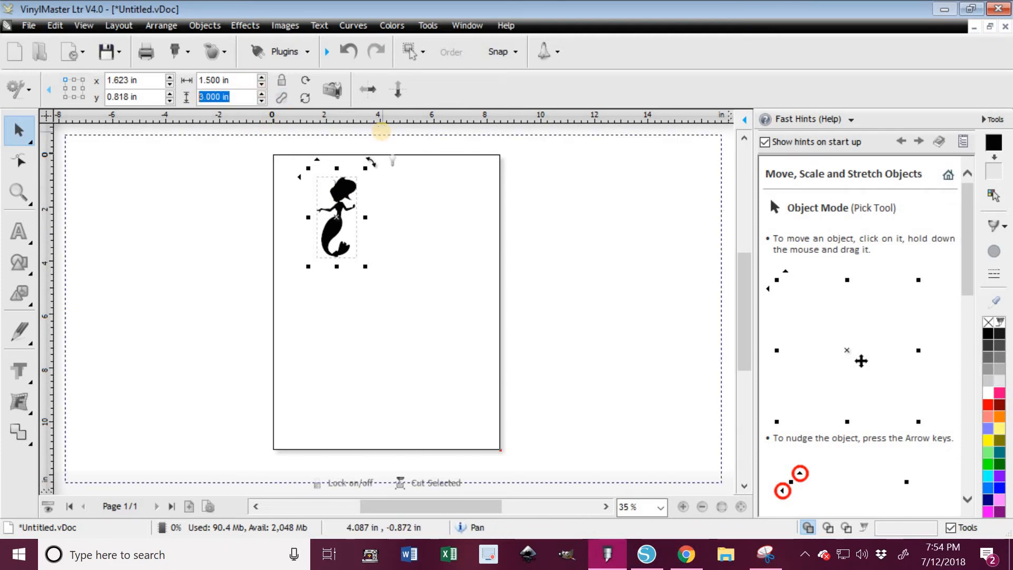
{"action": "type", "text": "18"}
{"action": "key", "text": "Return"}
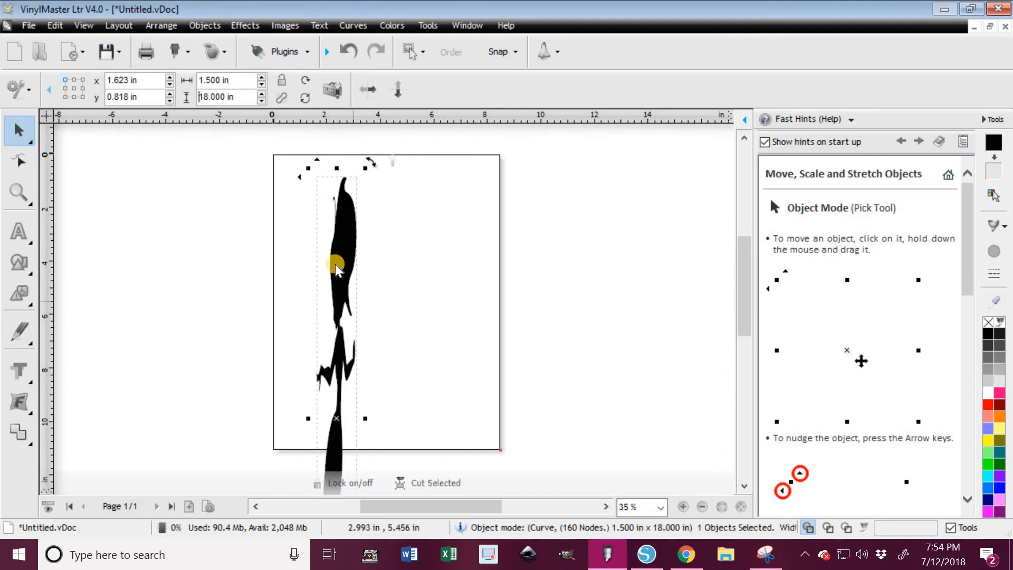
{"action": "left_click_drag", "start_coordinate": [236, 97], "coordinate": [173, 98]}
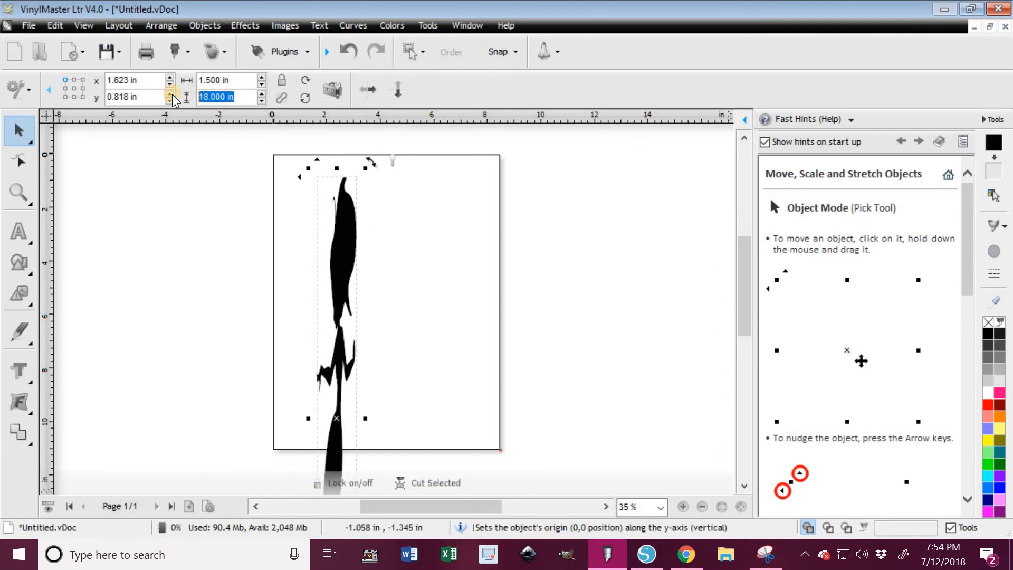
{"action": "type", "text": "3"}
{"action": "key", "text": "Return"}
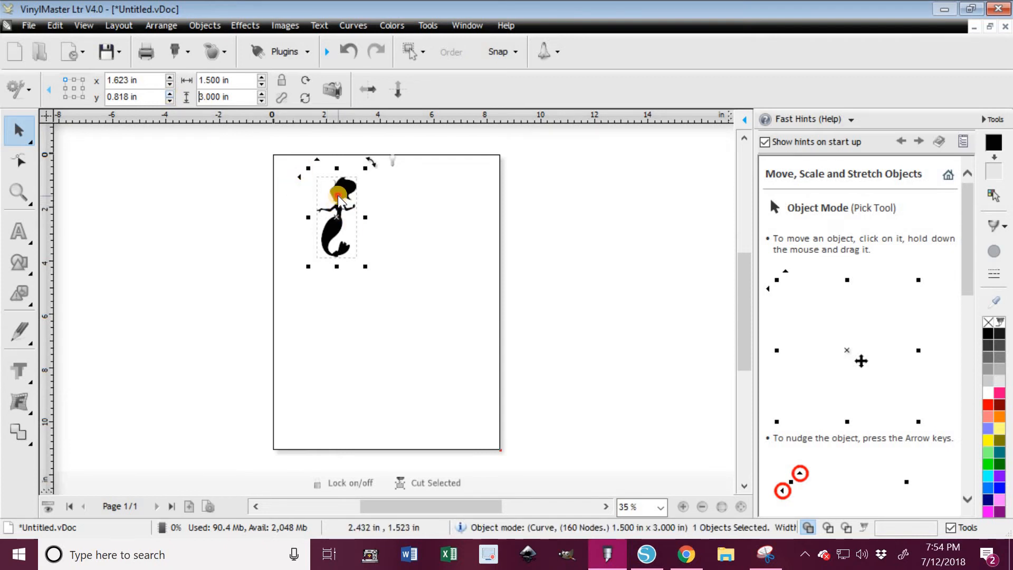
- Move the mermaid off the page to about x -5.41 in, y -0.42 in
{"action": "left_click_drag", "start_coordinate": [339, 199], "coordinate": [249, 226]}
{"action": "left_click_drag", "start_coordinate": [150, 172], "coordinate": [304, 184]}
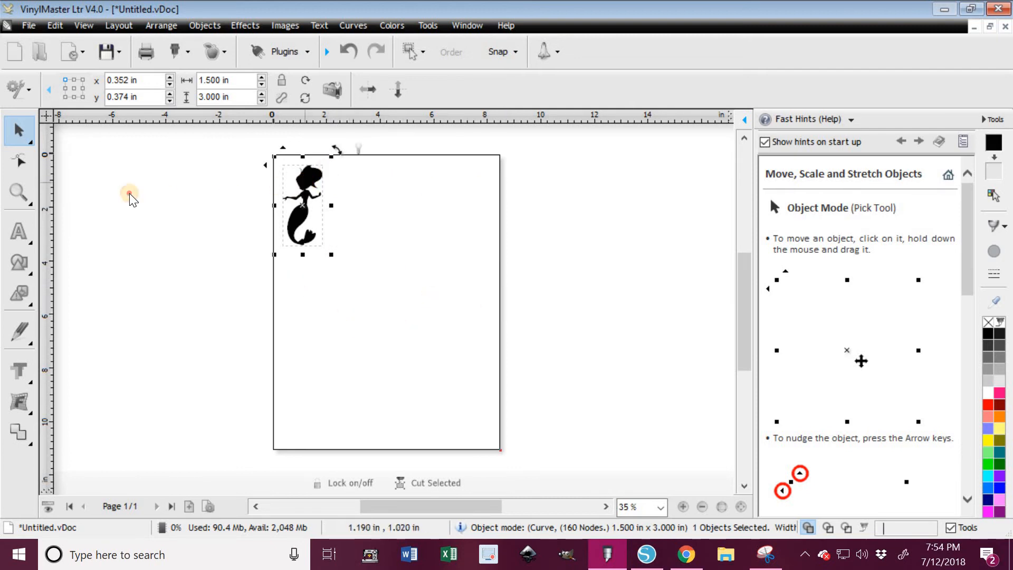
{"action": "left_click_drag", "start_coordinate": [129, 198], "coordinate": [90, 188]}
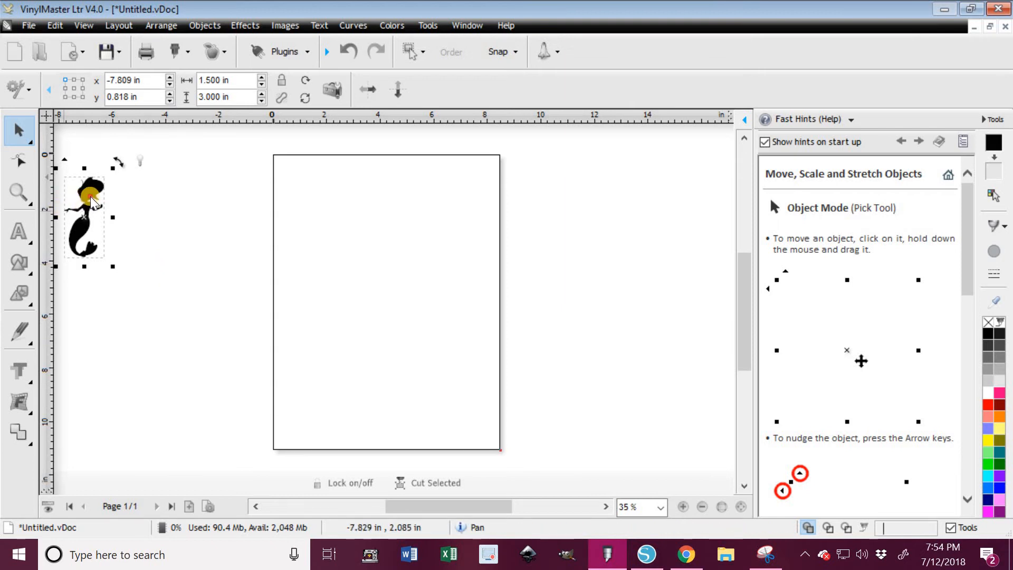
{"action": "left_click_drag", "start_coordinate": [94, 204], "coordinate": [157, 171]}
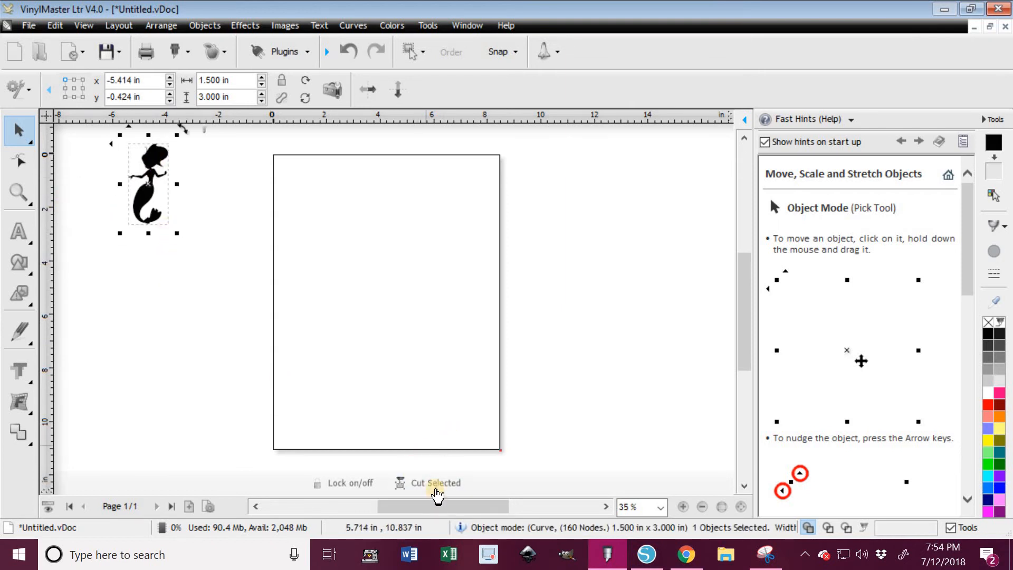
- Open the cut setup for the selected mermaid and set the media width to 15 in in the cutter's properties
{"action": "left_click", "coordinate": [436, 483]}
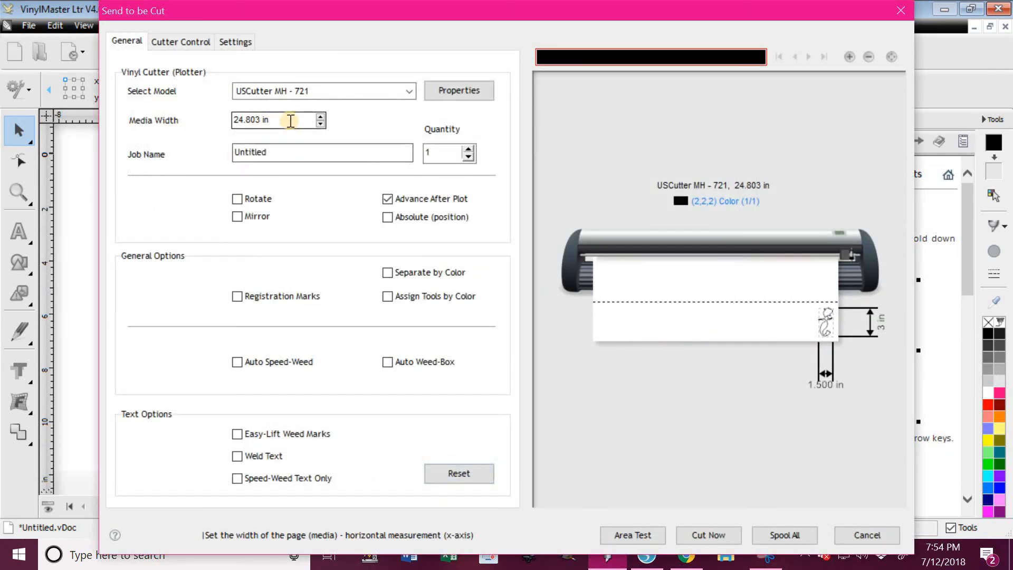
{"action": "left_click_drag", "start_coordinate": [289, 121], "coordinate": [208, 122]}
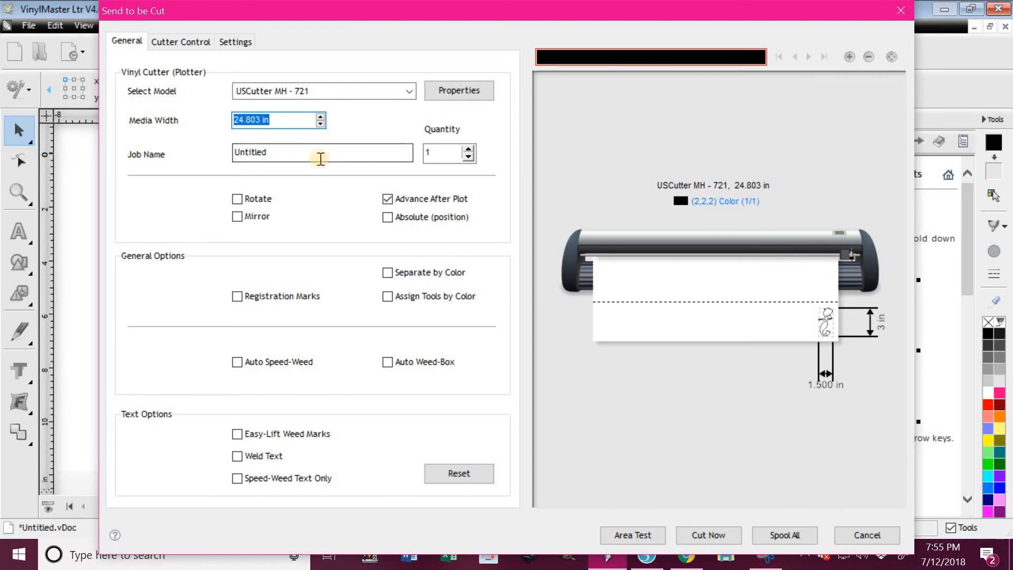
{"action": "left_click", "coordinate": [469, 90]}
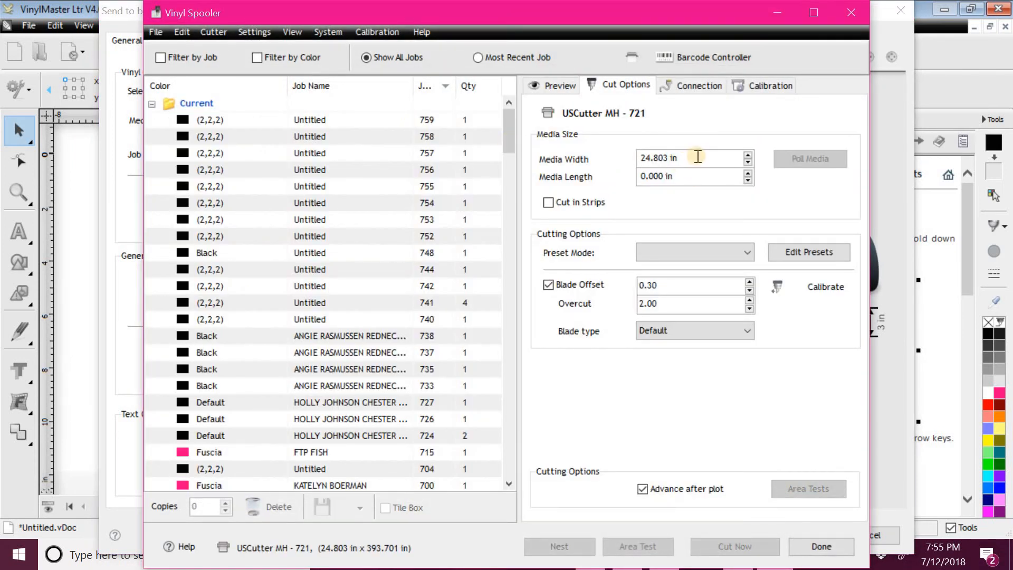
{"action": "left_click_drag", "start_coordinate": [723, 154], "coordinate": [616, 160]}
{"action": "type", "text": "15"}
{"action": "key", "text": "Return"}
{"action": "left_click", "coordinate": [841, 15]}
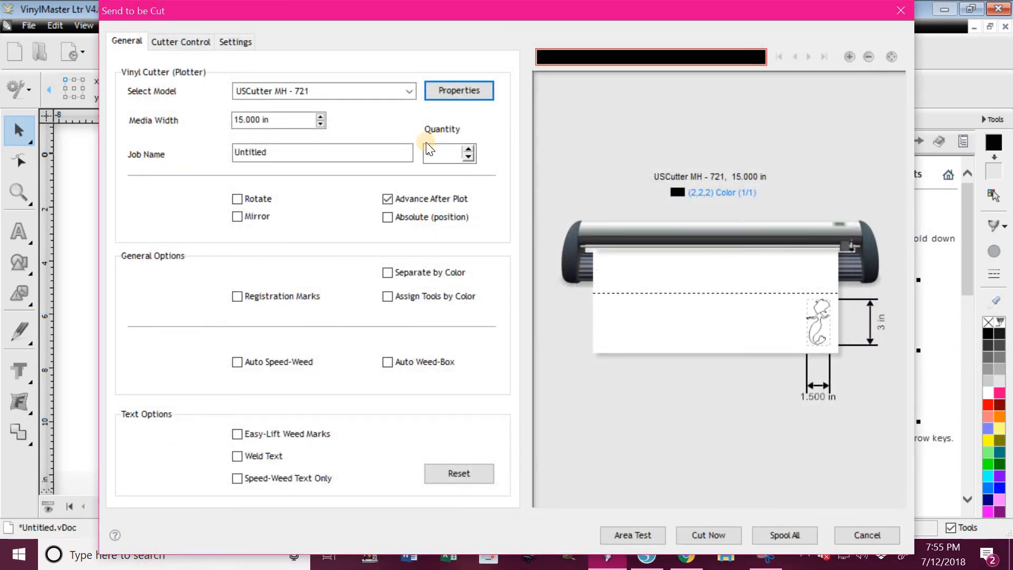
- Set the cut job's media width to 3 in, shift the preview, and try mirroring before switching it back off
{"action": "left_click_drag", "start_coordinate": [294, 120], "coordinate": [239, 120]}
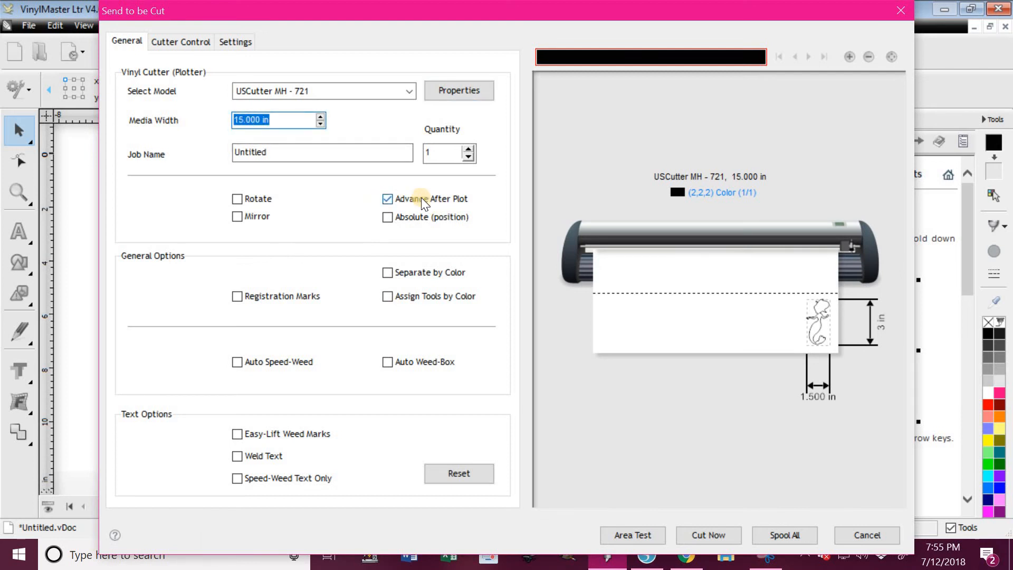
{"action": "type", "text": "3"}
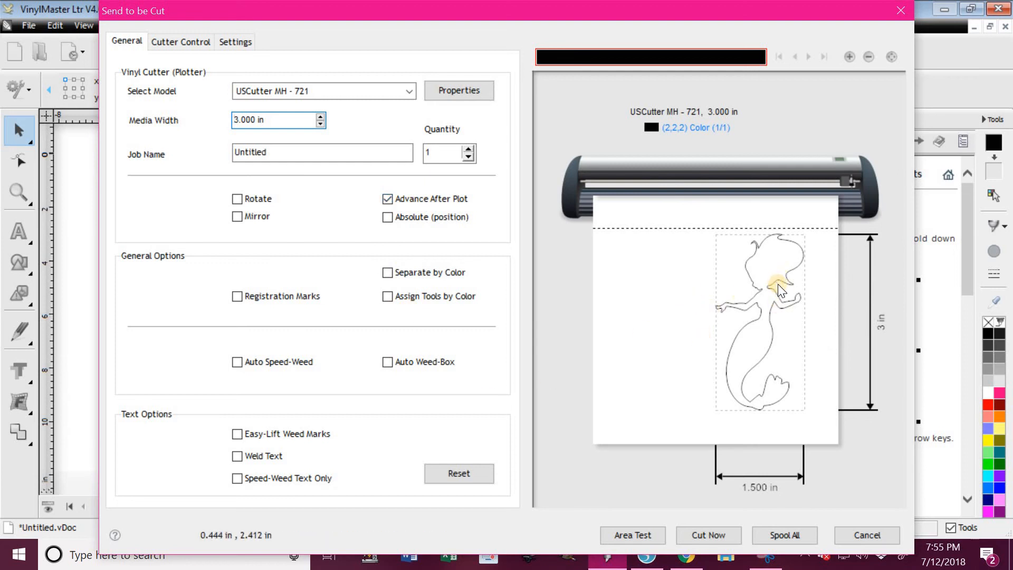
{"action": "left_click_drag", "start_coordinate": [778, 280], "coordinate": [756, 290]}
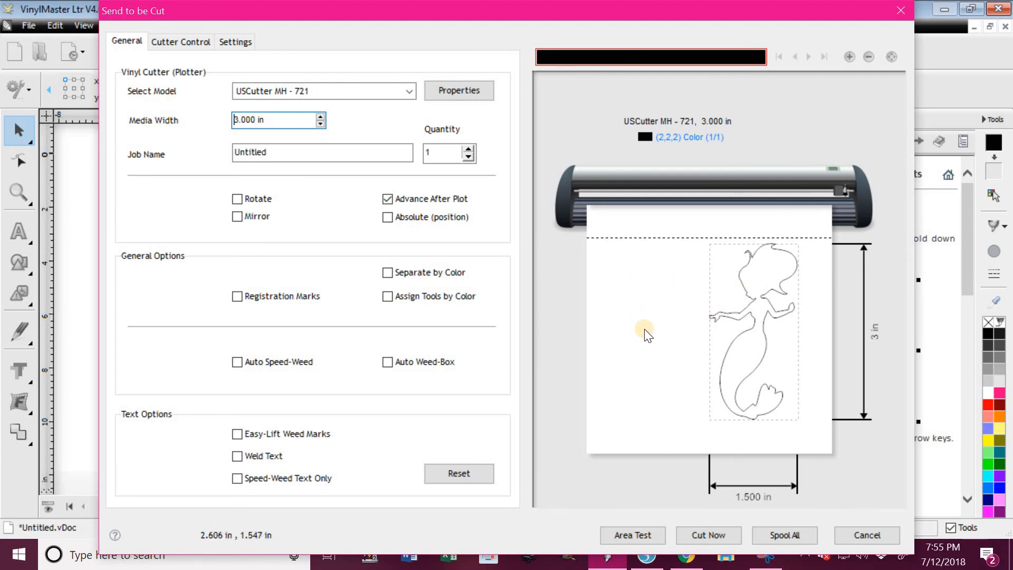
{"action": "left_click", "coordinate": [237, 217]}
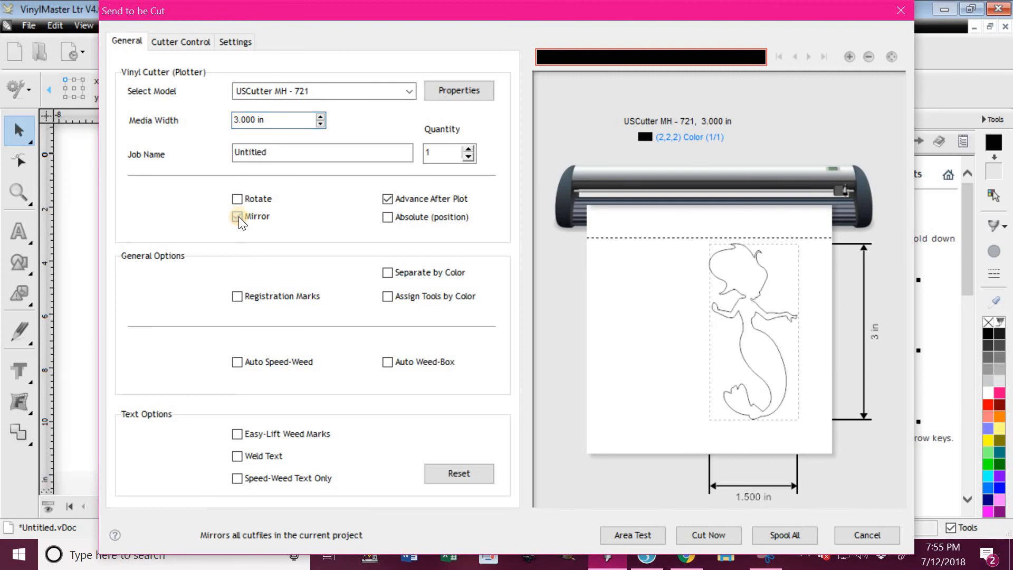
{"action": "left_click", "coordinate": [238, 216]}
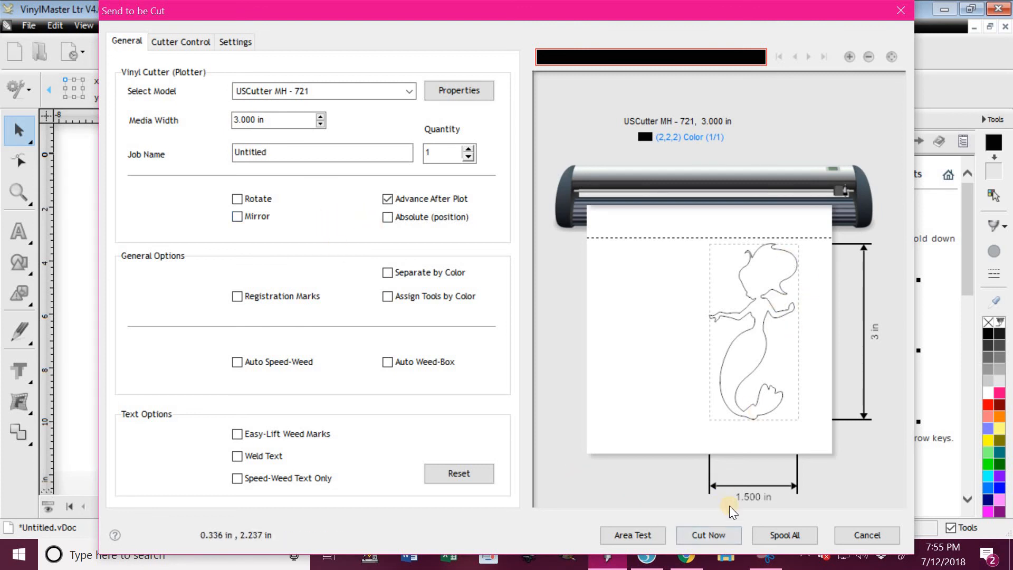
- Send the mermaid job to the Vinyl Spooler and decline to proceed with cutting
{"action": "left_click", "coordinate": [714, 535]}
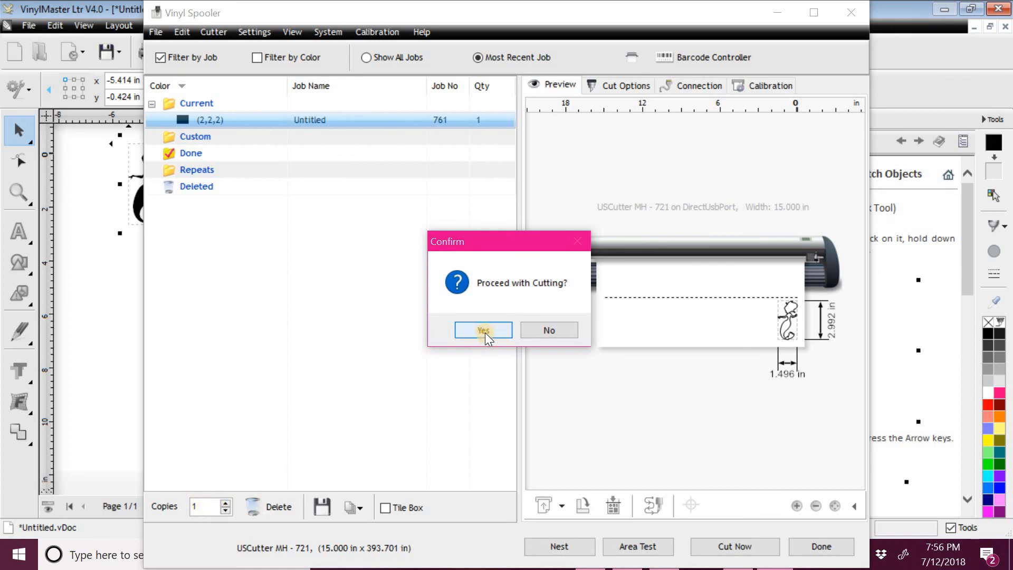
{"action": "left_click", "coordinate": [541, 329]}
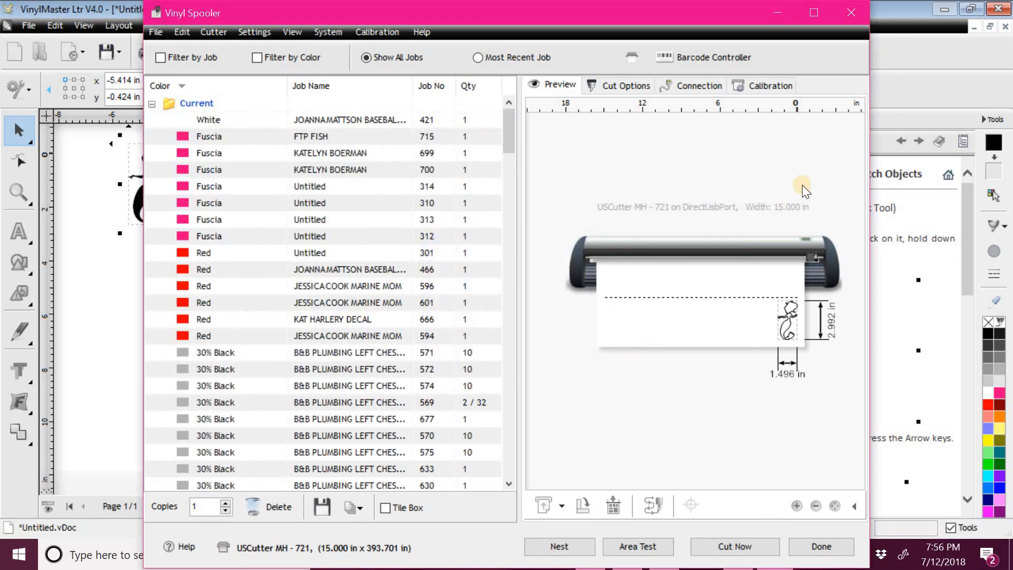